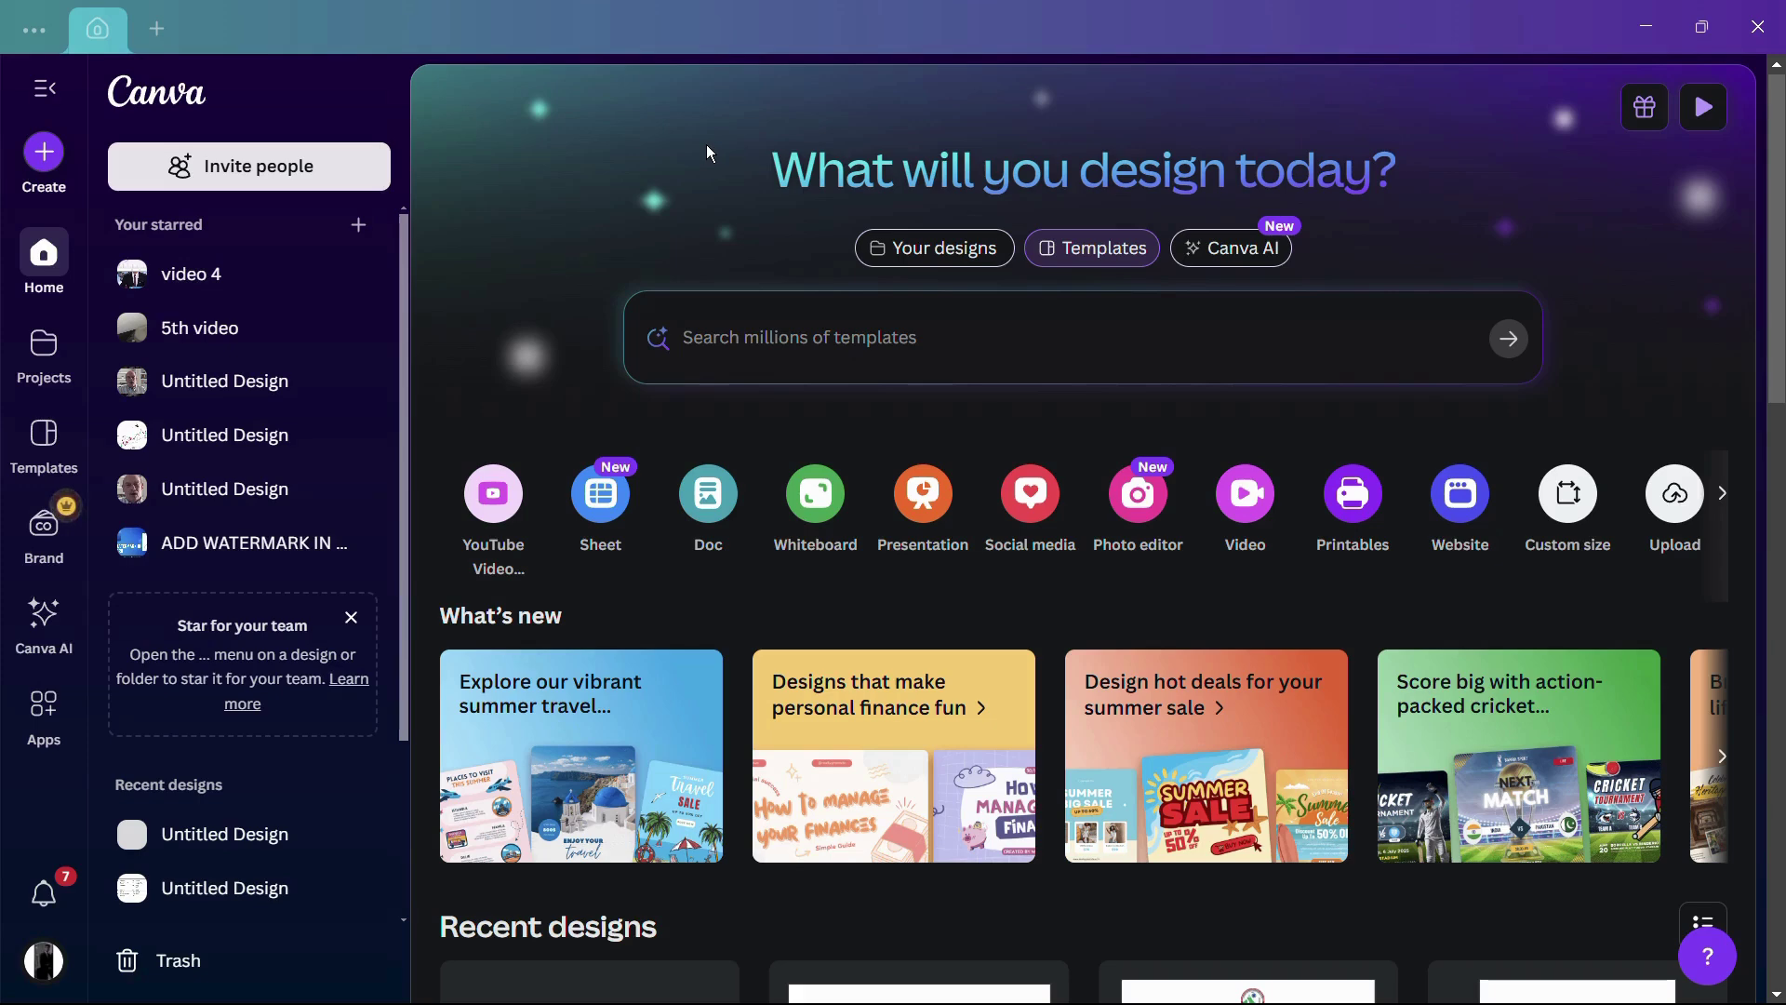
Create a new blank landscape video design and dismiss the template suggestions.
click(158, 30)
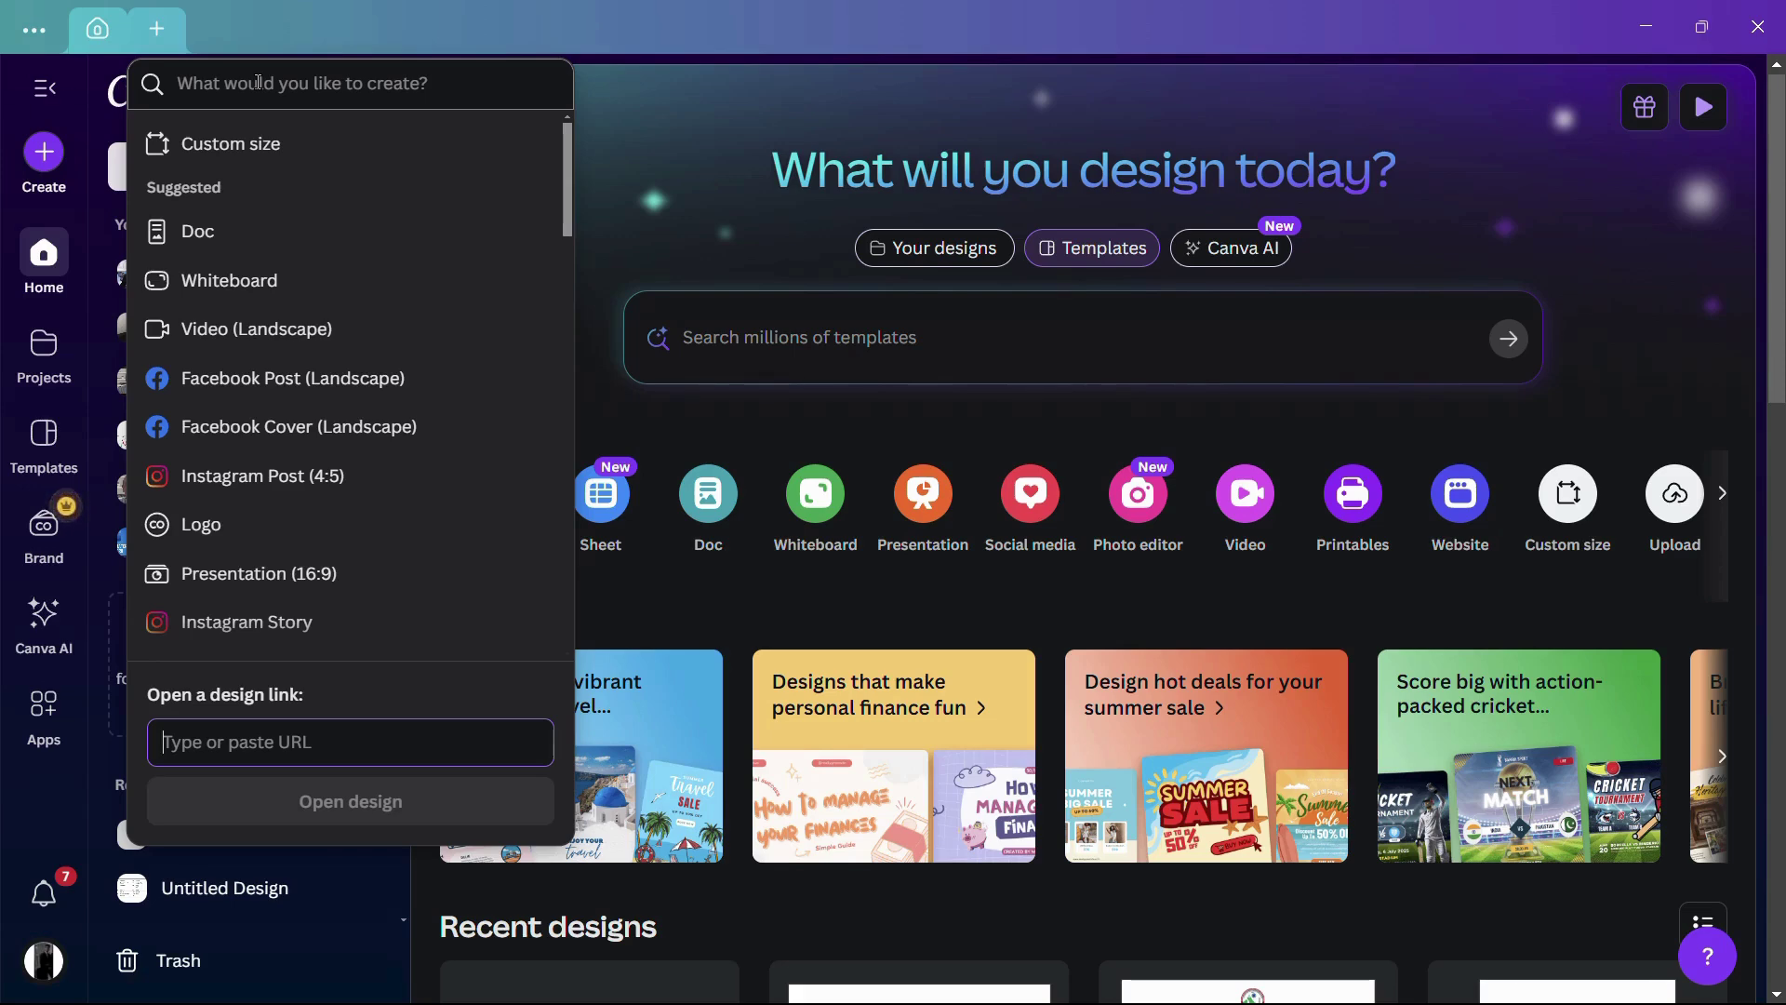
click(260, 330)
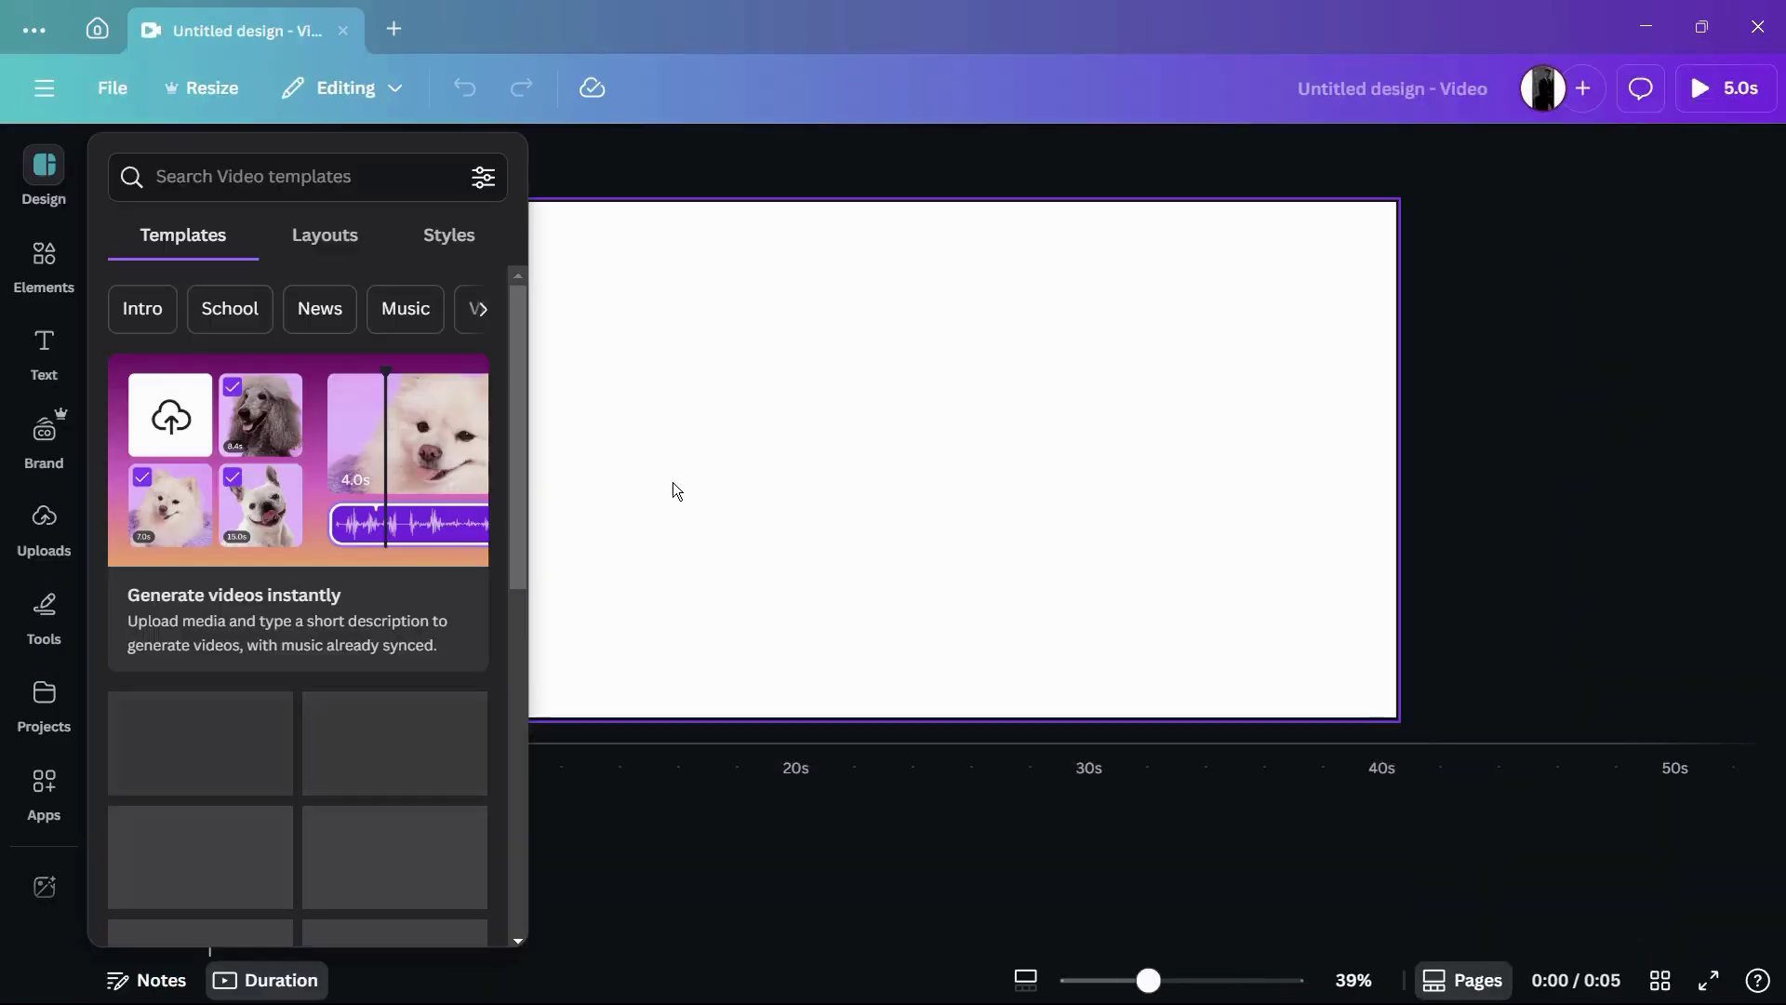
click(789, 465)
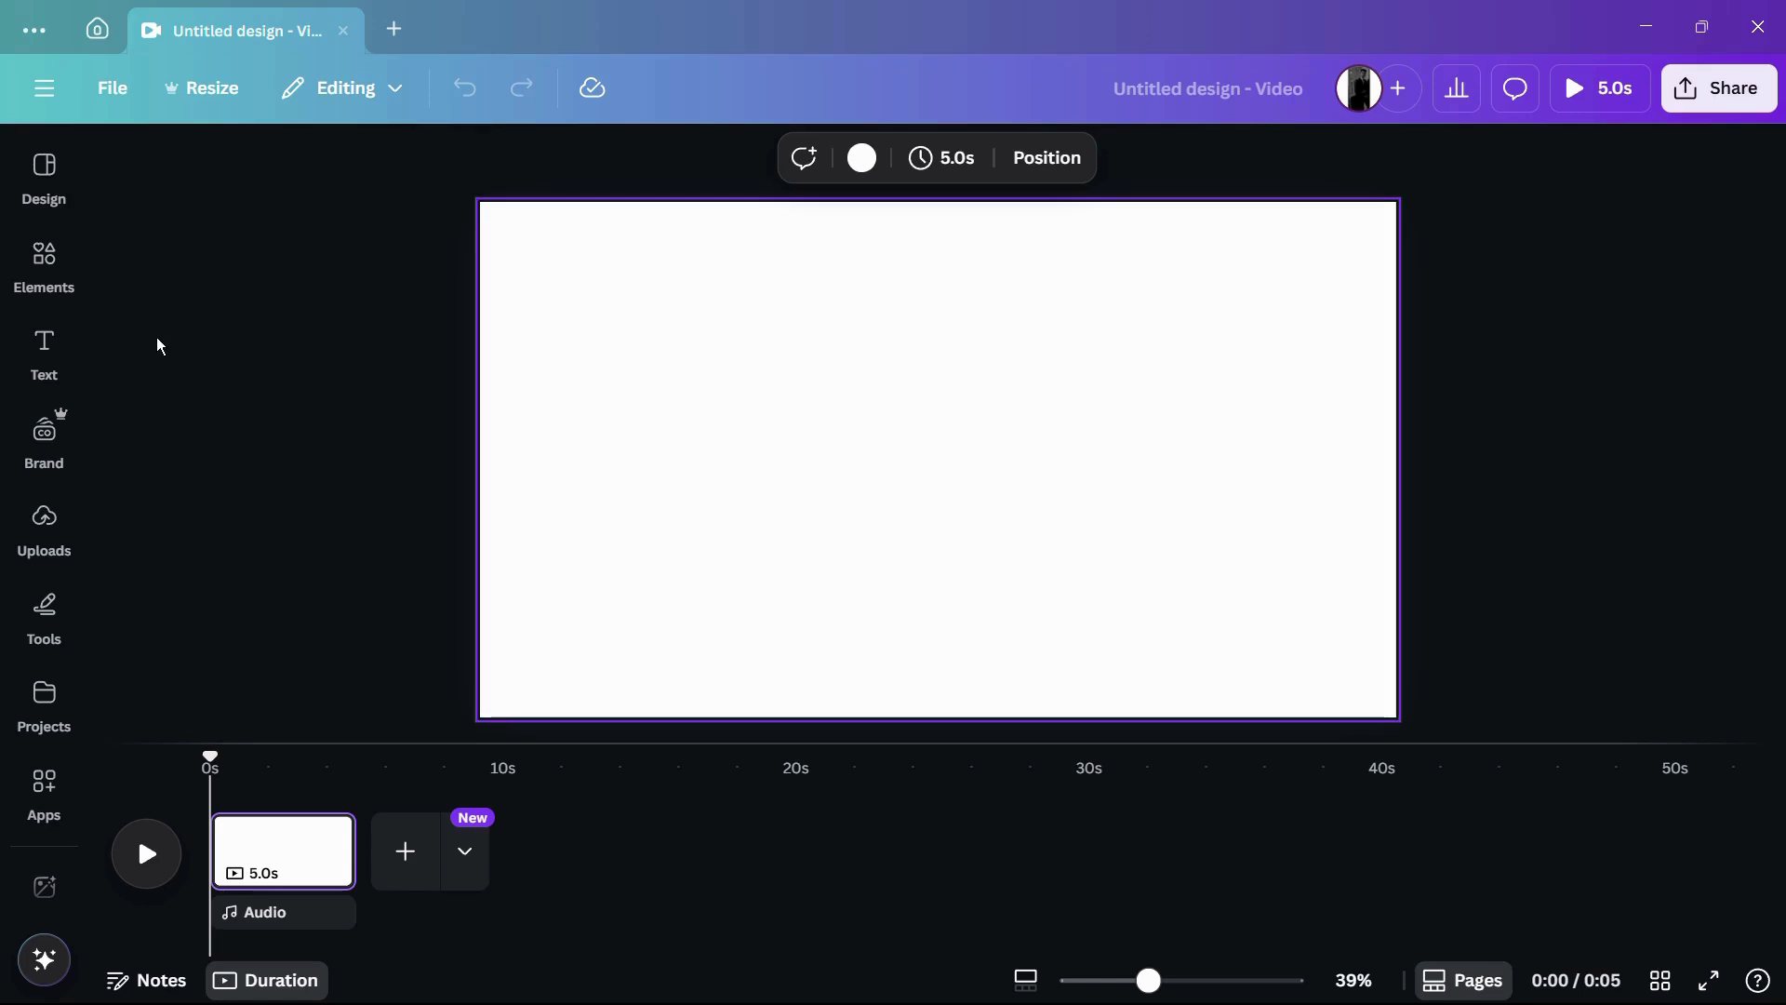
Add a text box to the page and replace its placeholder with "This is a Text".
click(44, 347)
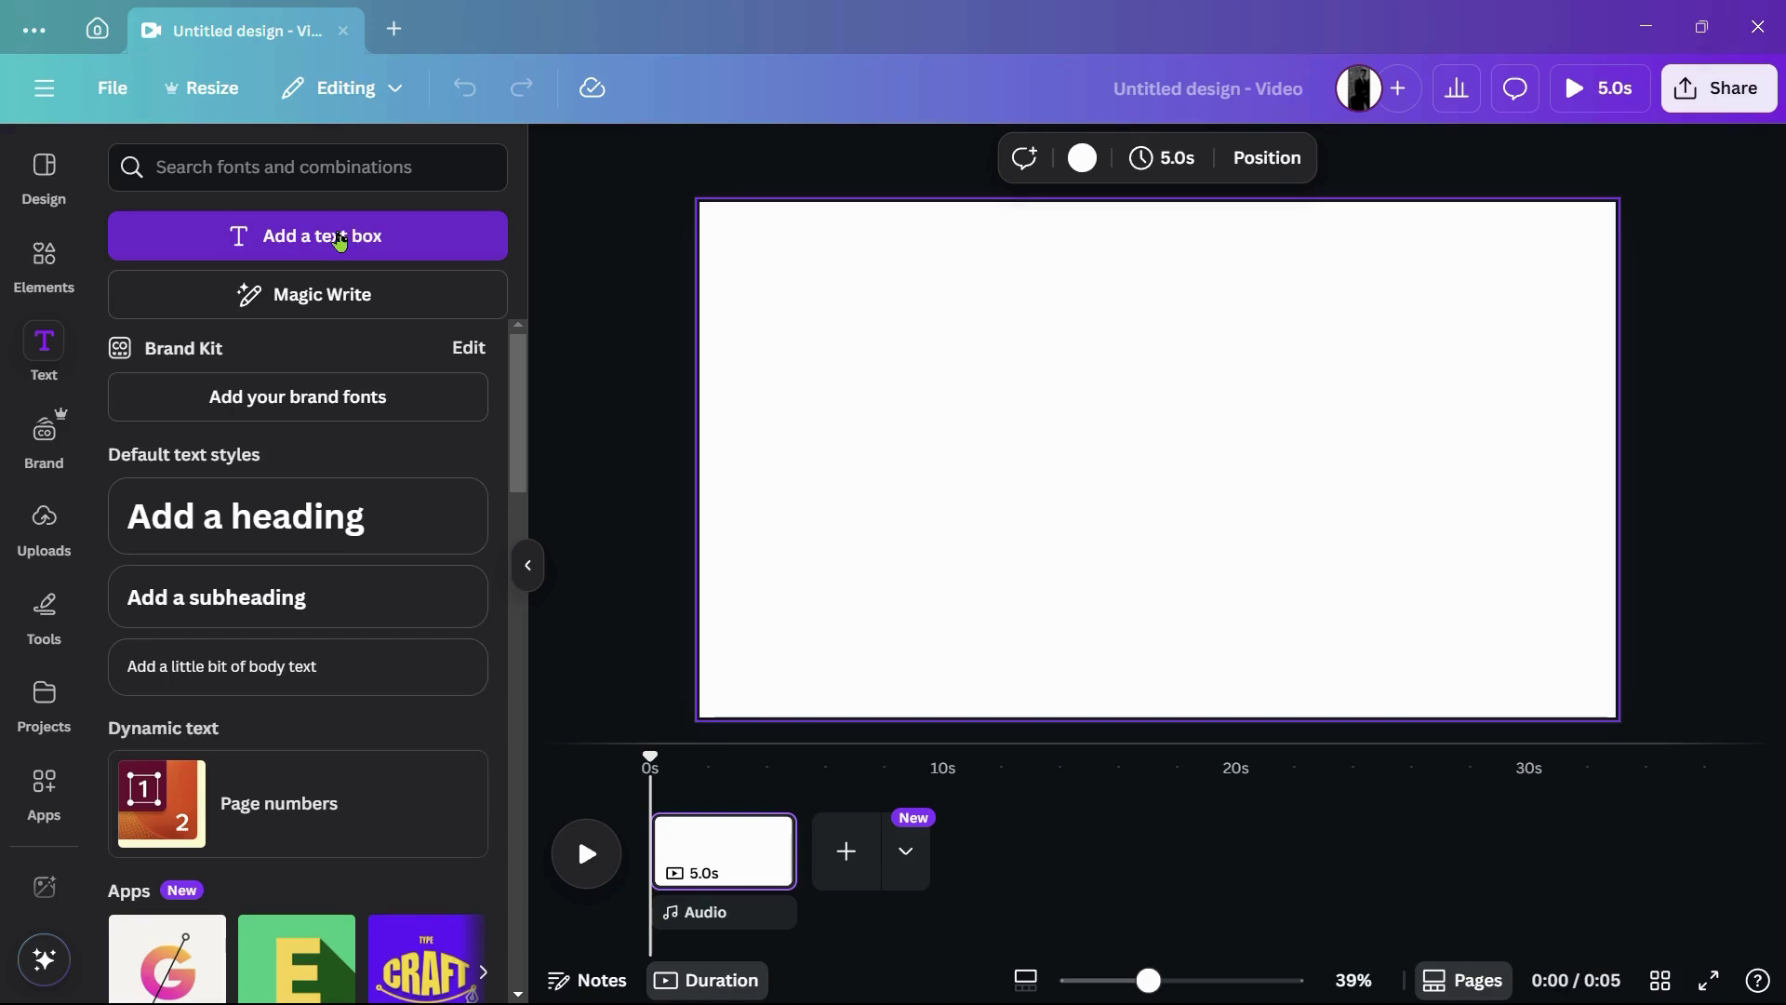
click(339, 240)
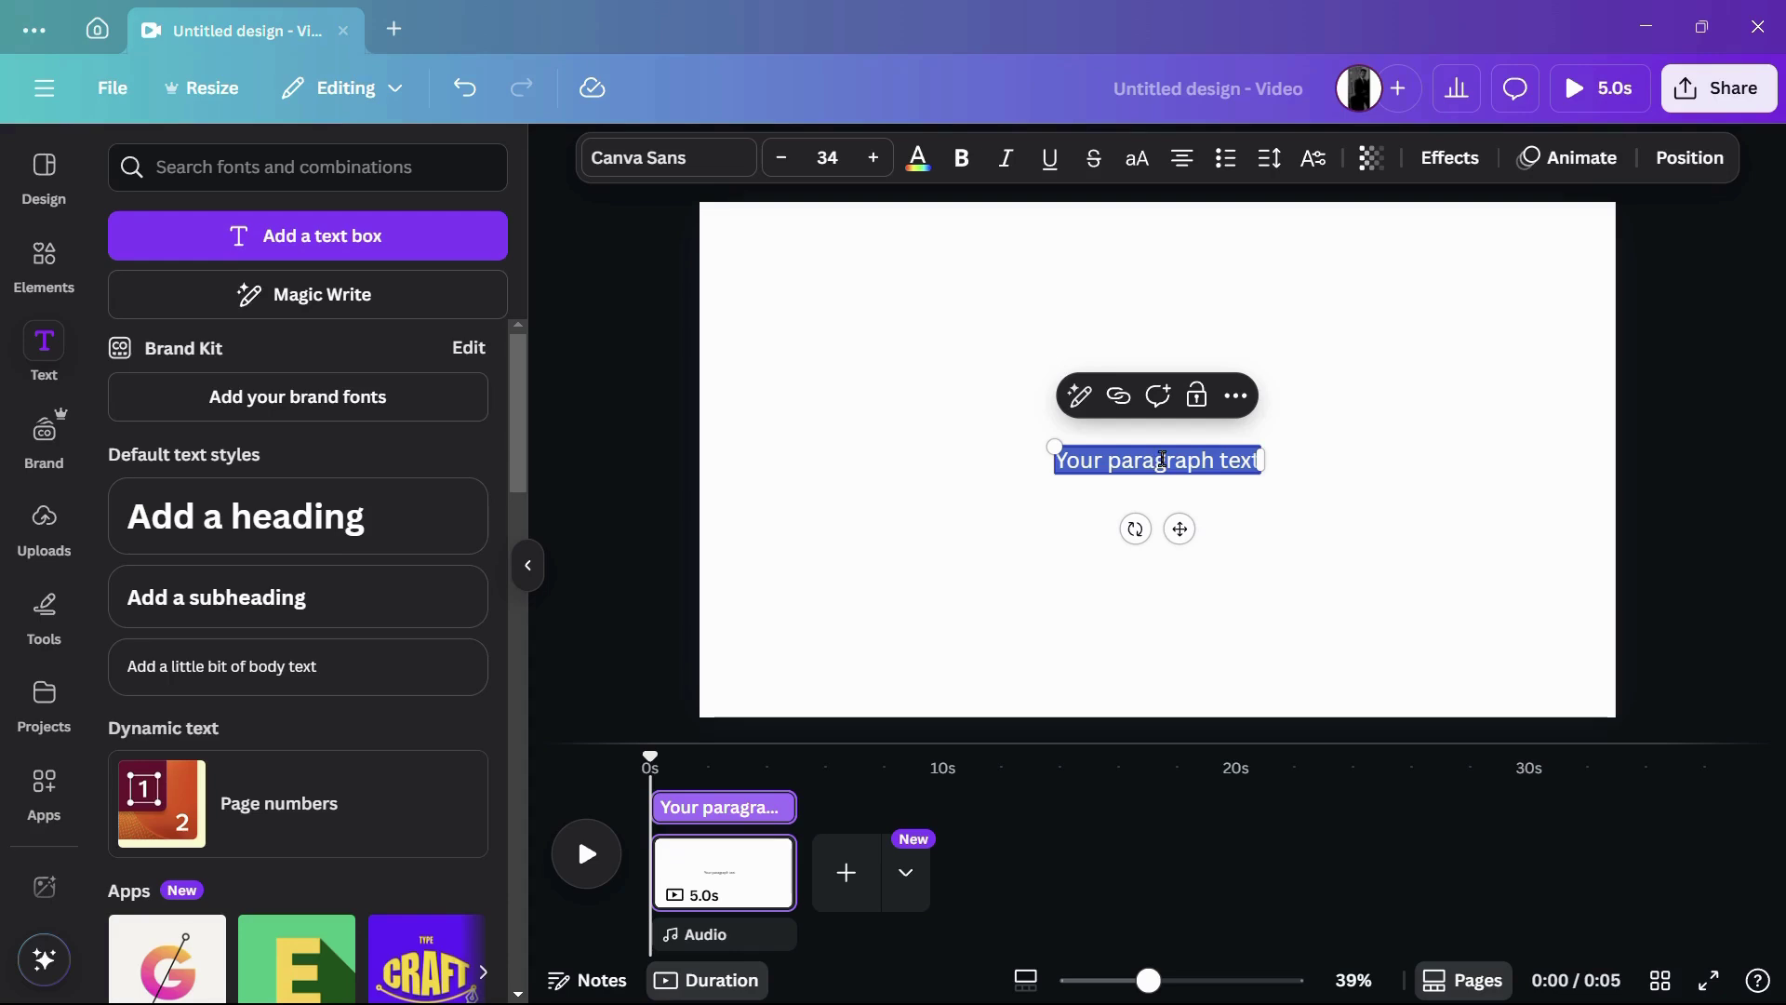
click(1163, 460)
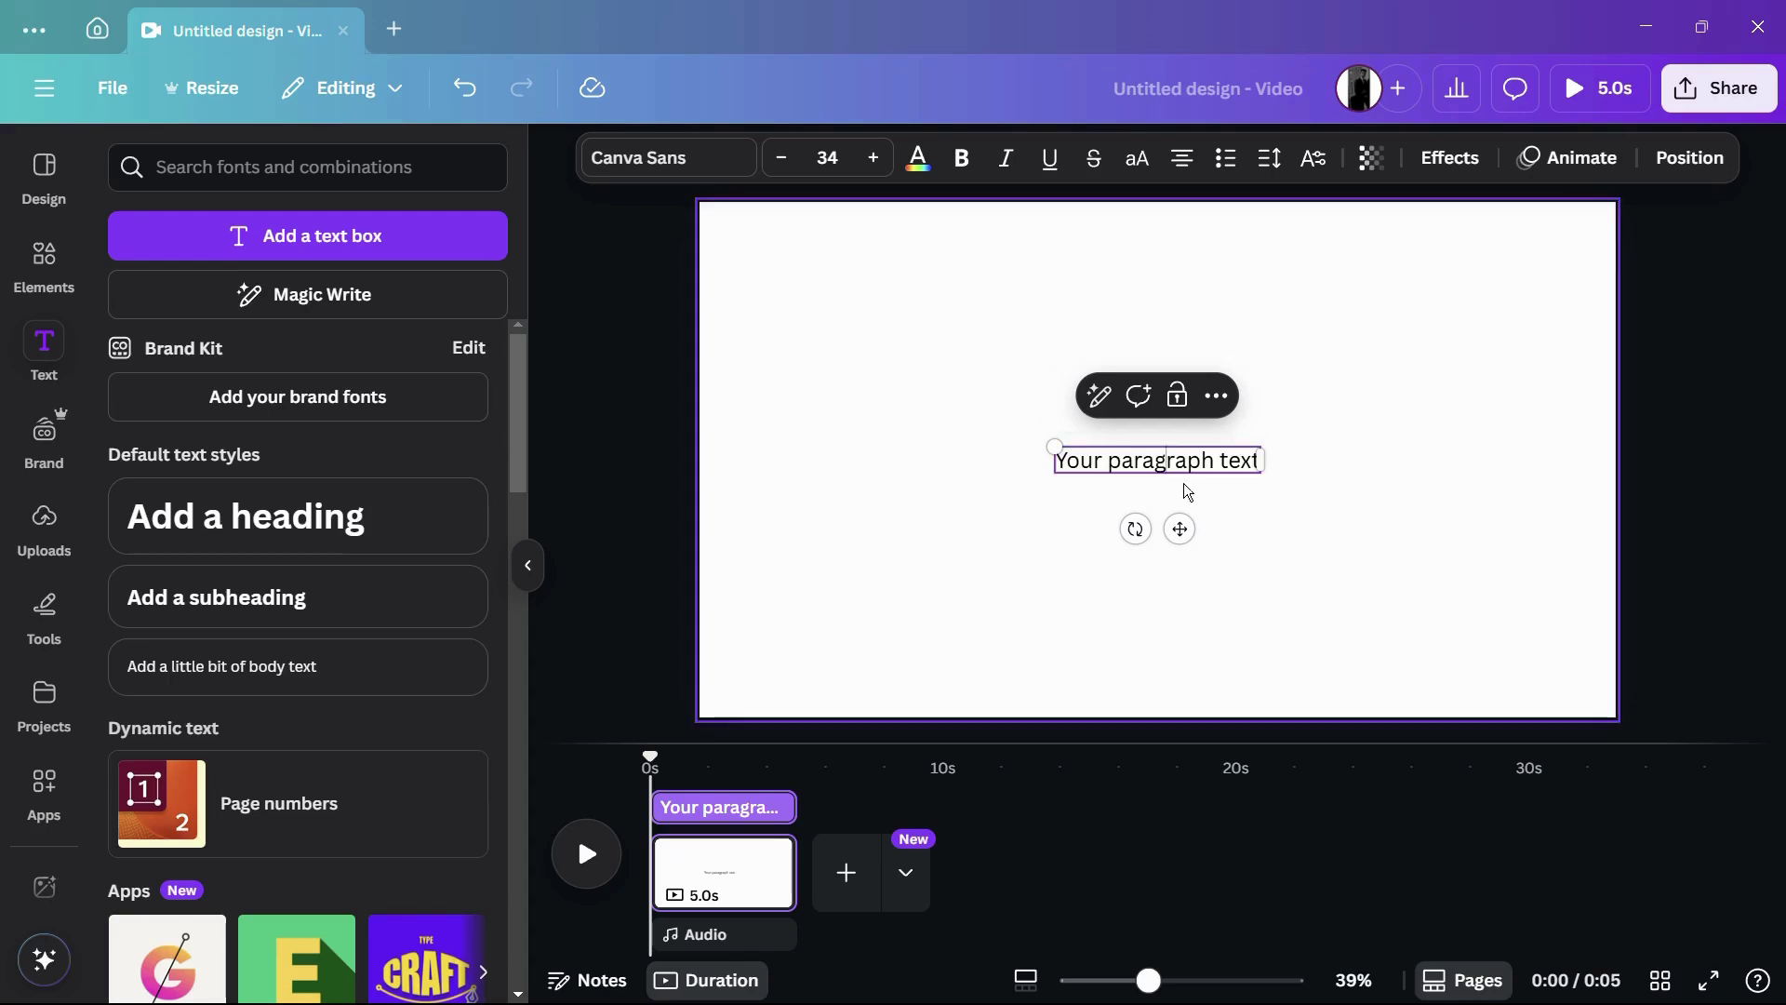
key(ctrl+a)
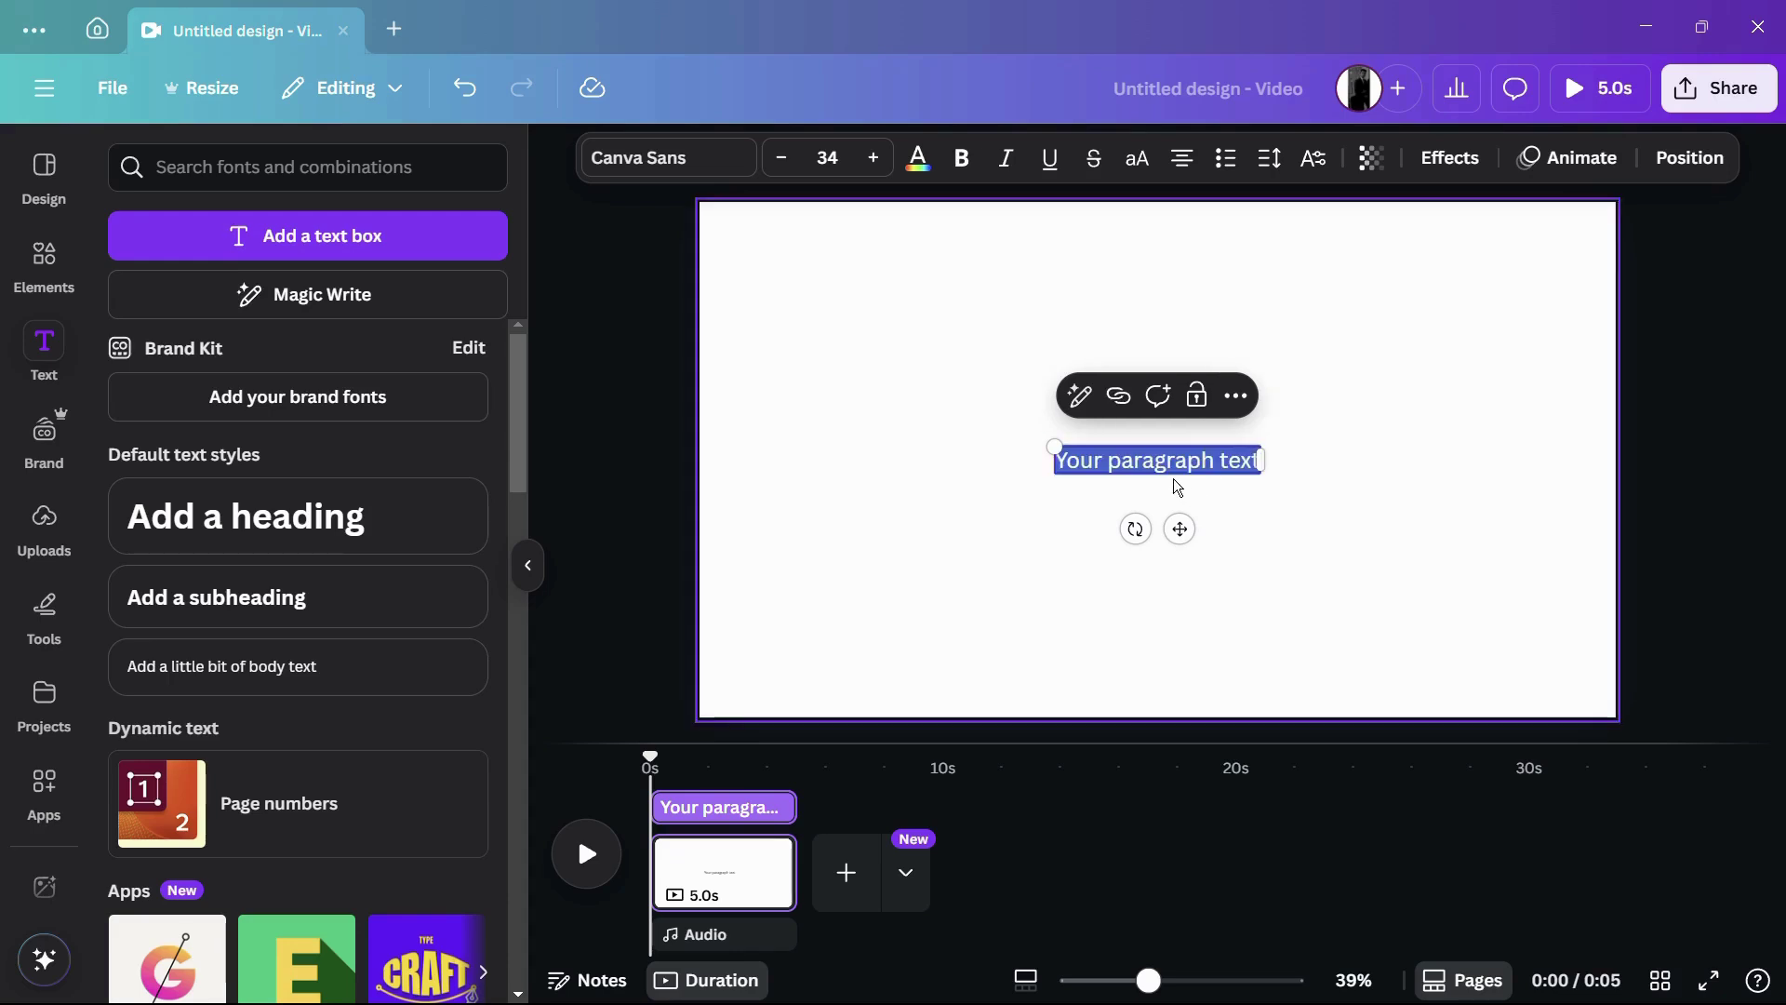
key(BackSpace)
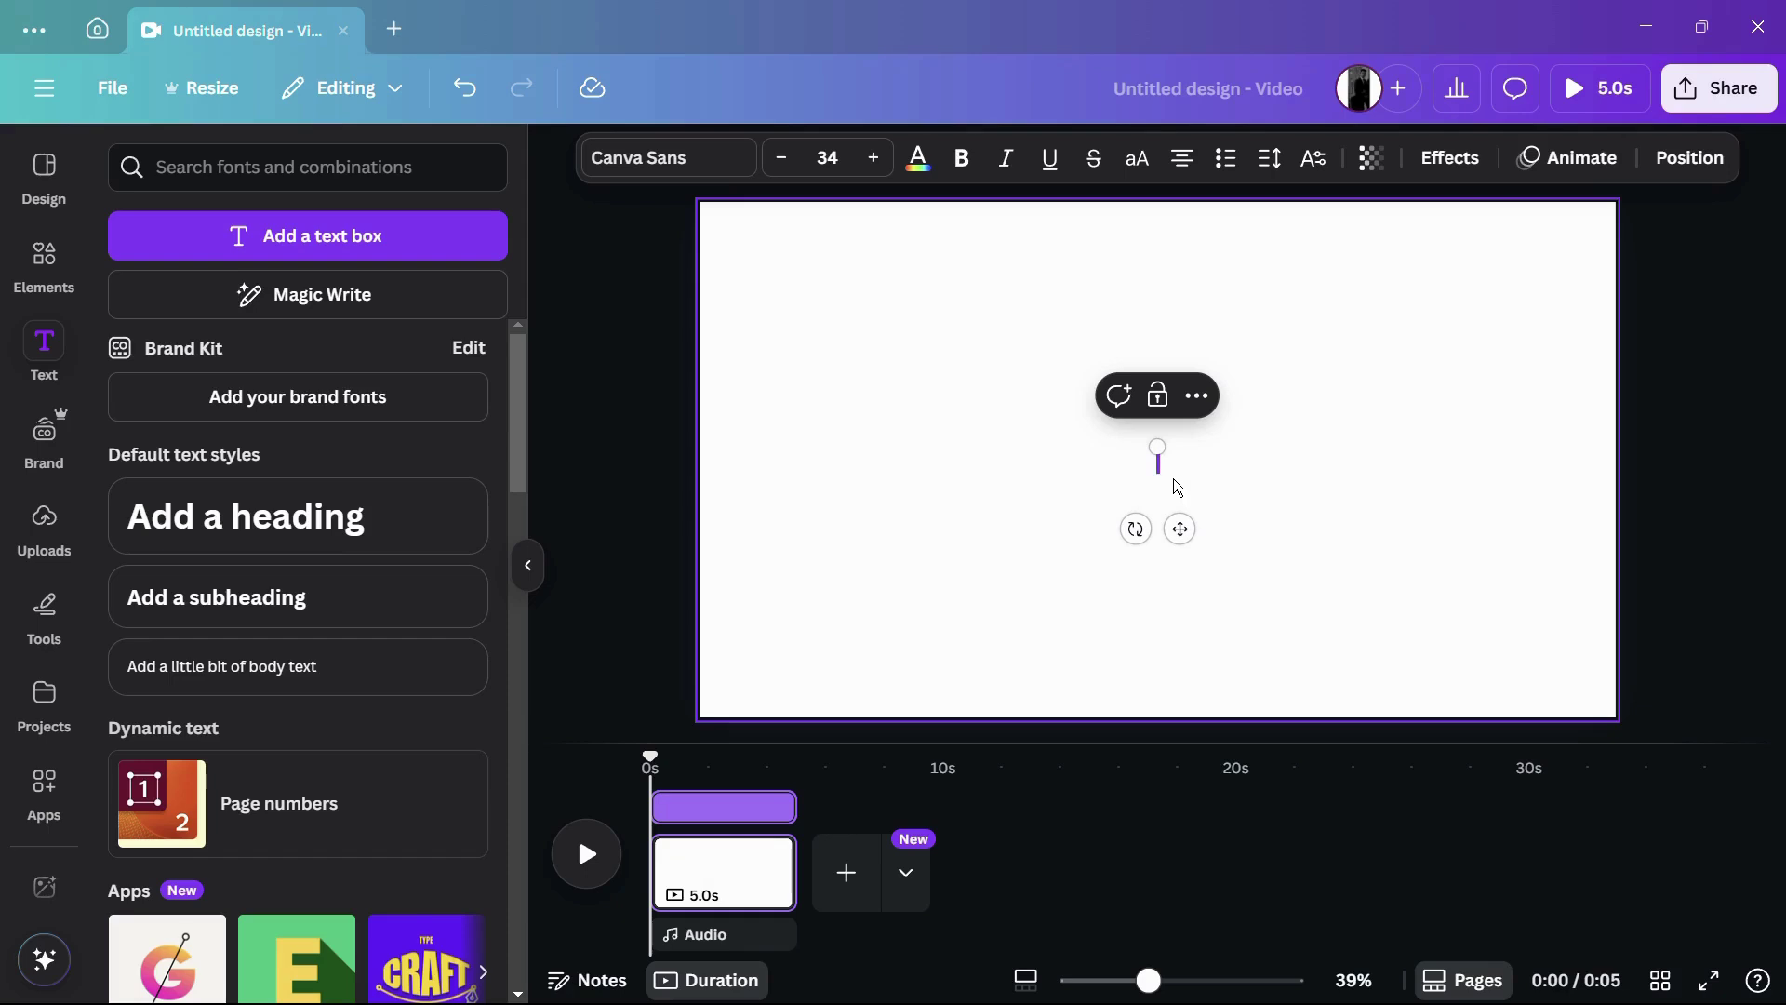
text(This)
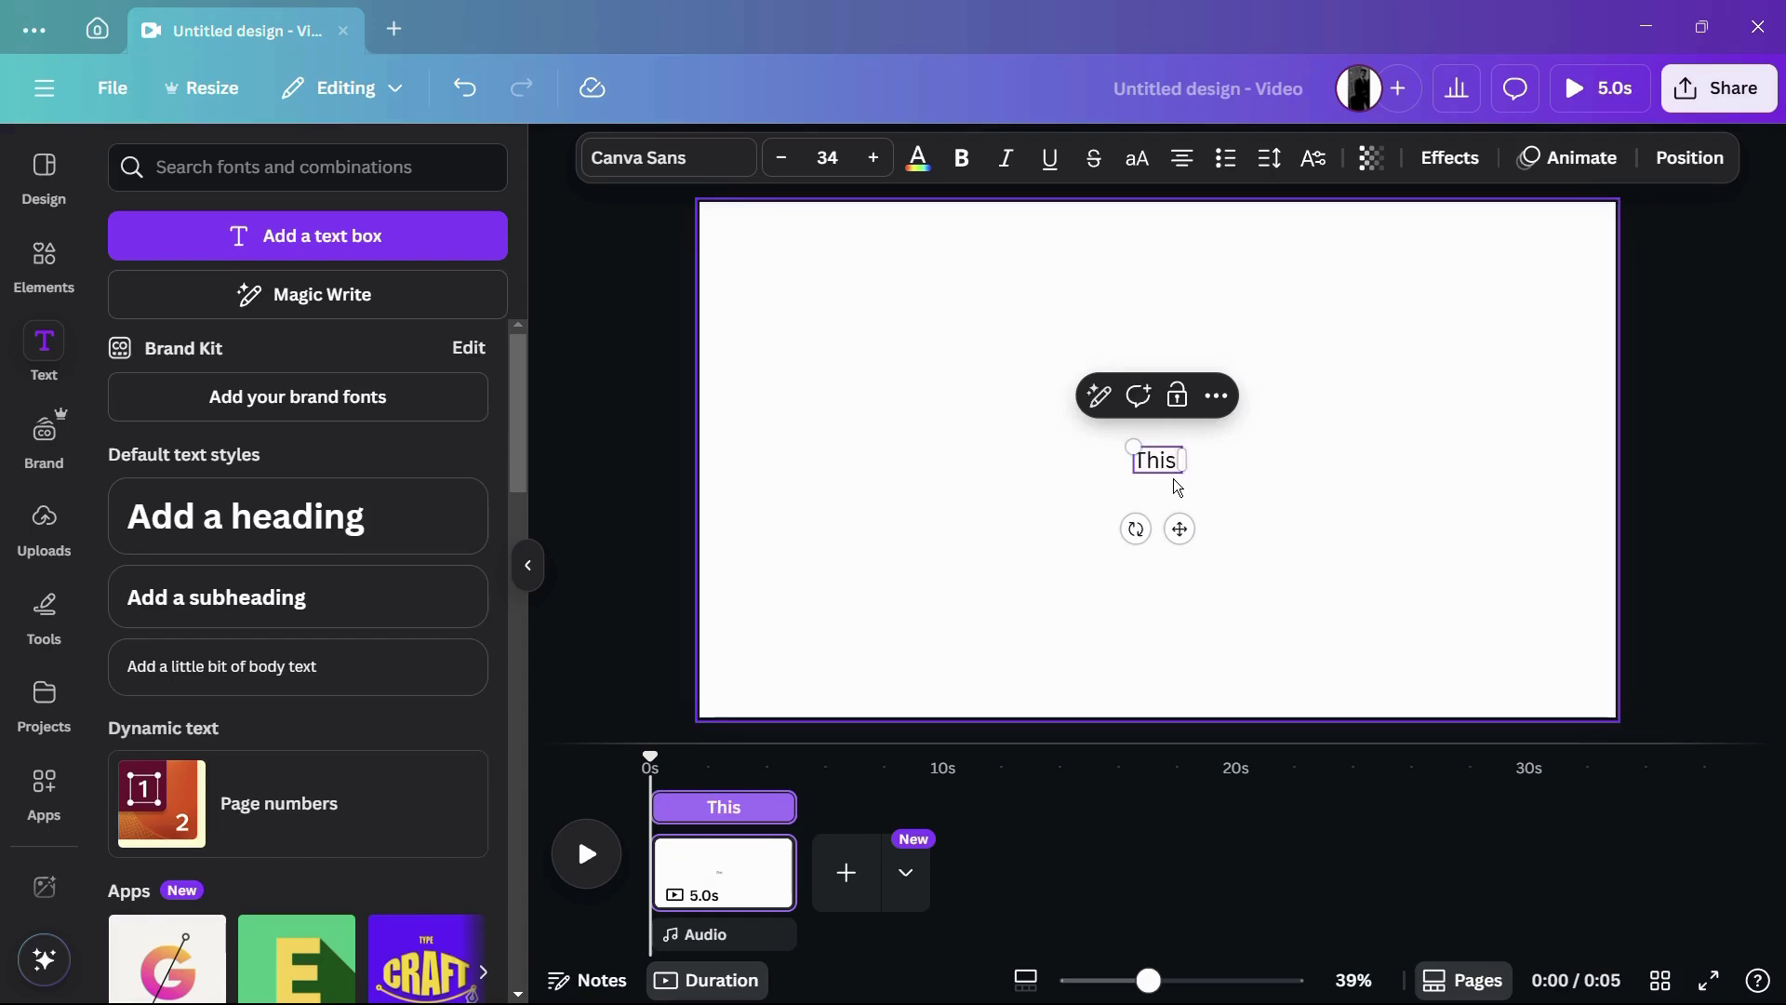
text( is a Text)
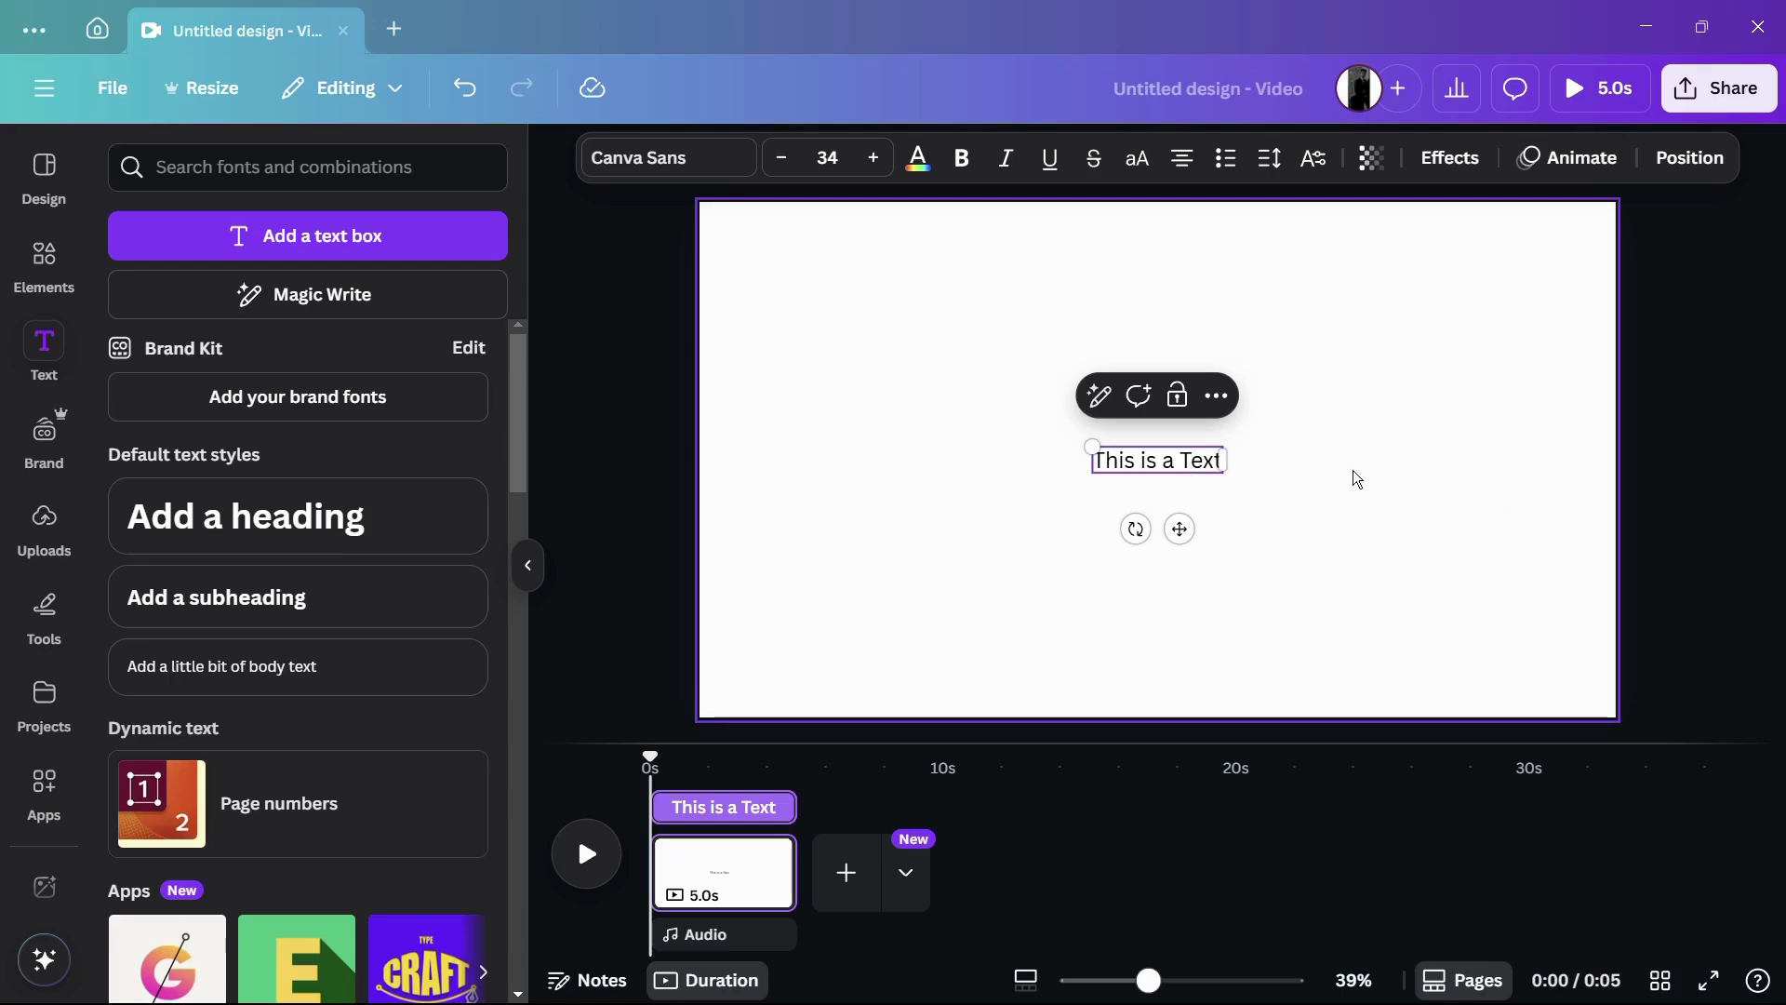
click(1315, 378)
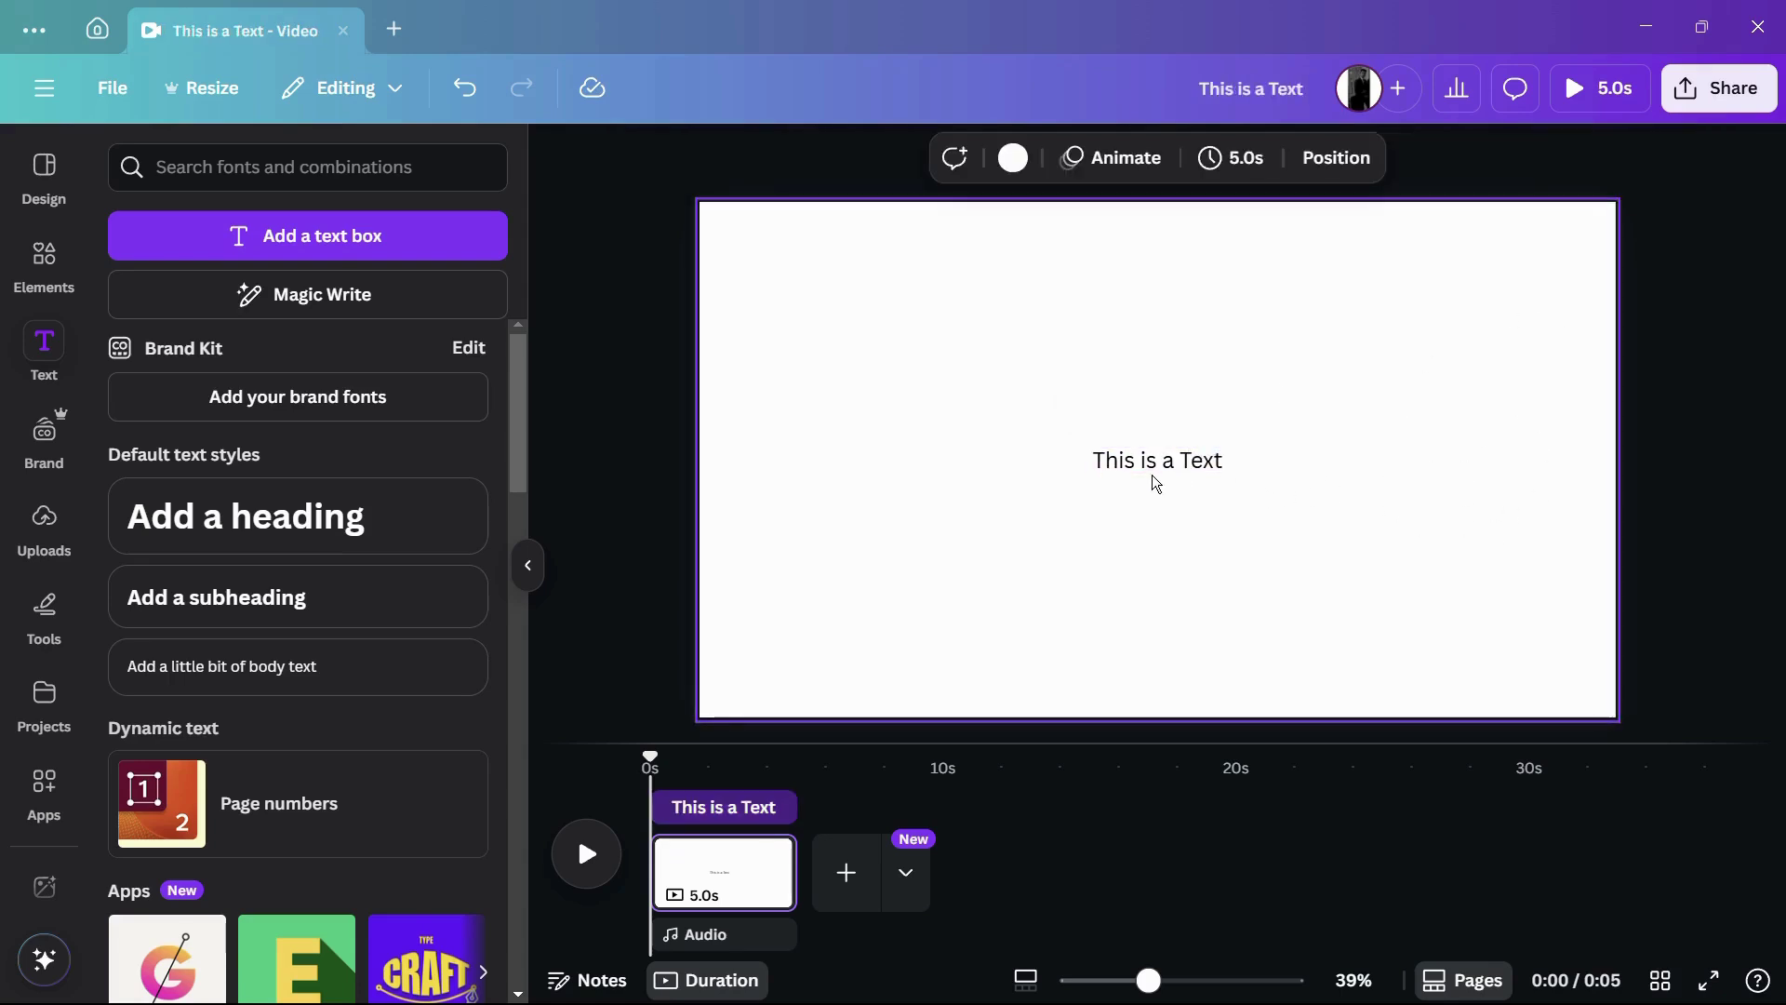
Enlarge the "This is a Text" box to a font size of about 64 and place it in the page's upper-left corner.
click(1152, 457)
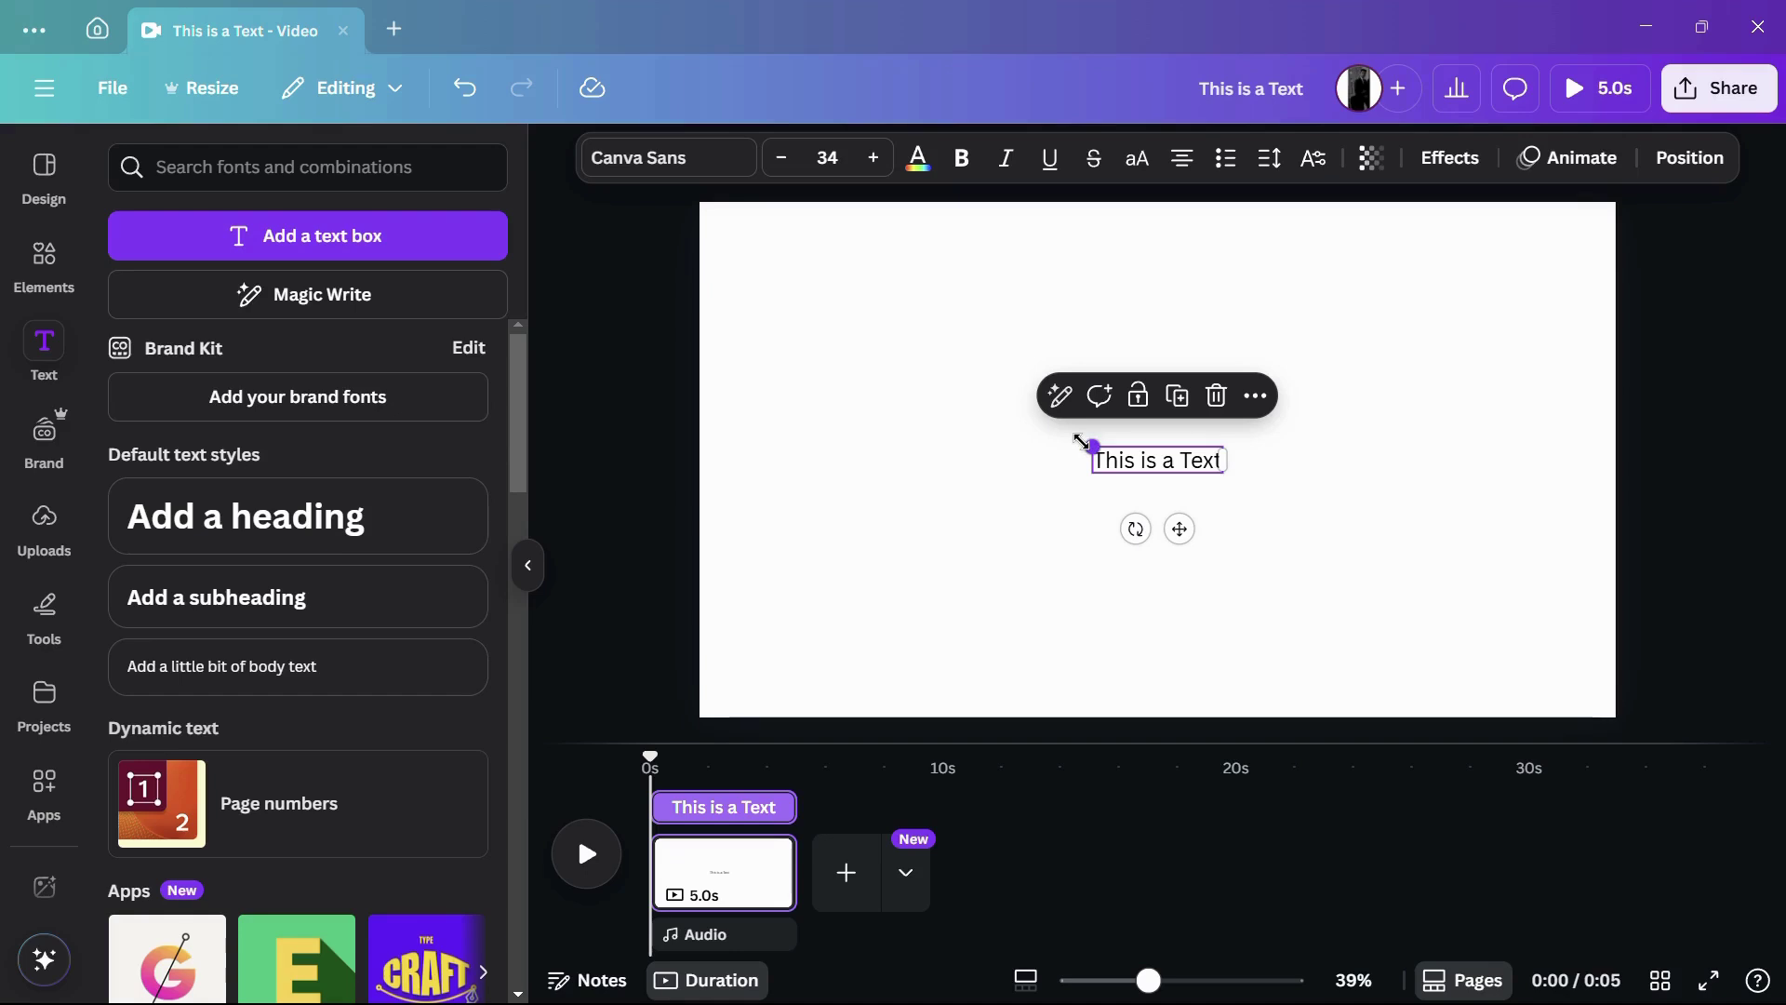
drag(1082, 441, 933, 364)
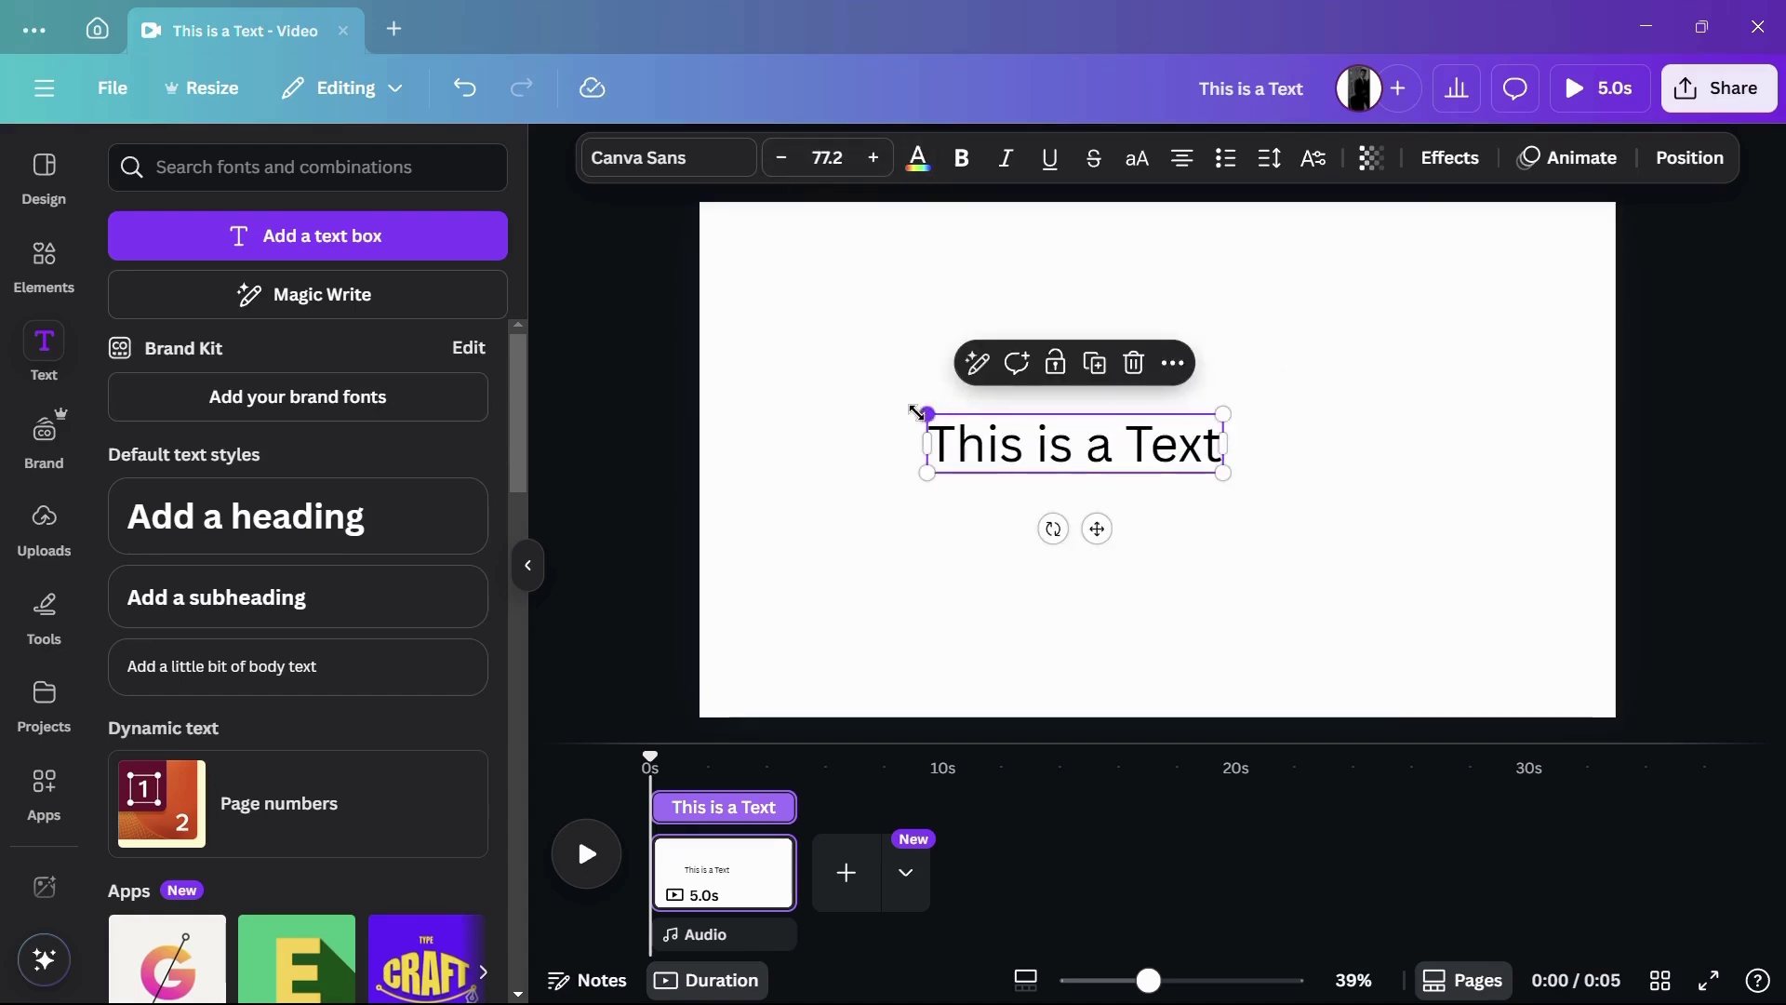
drag(918, 412, 849, 251)
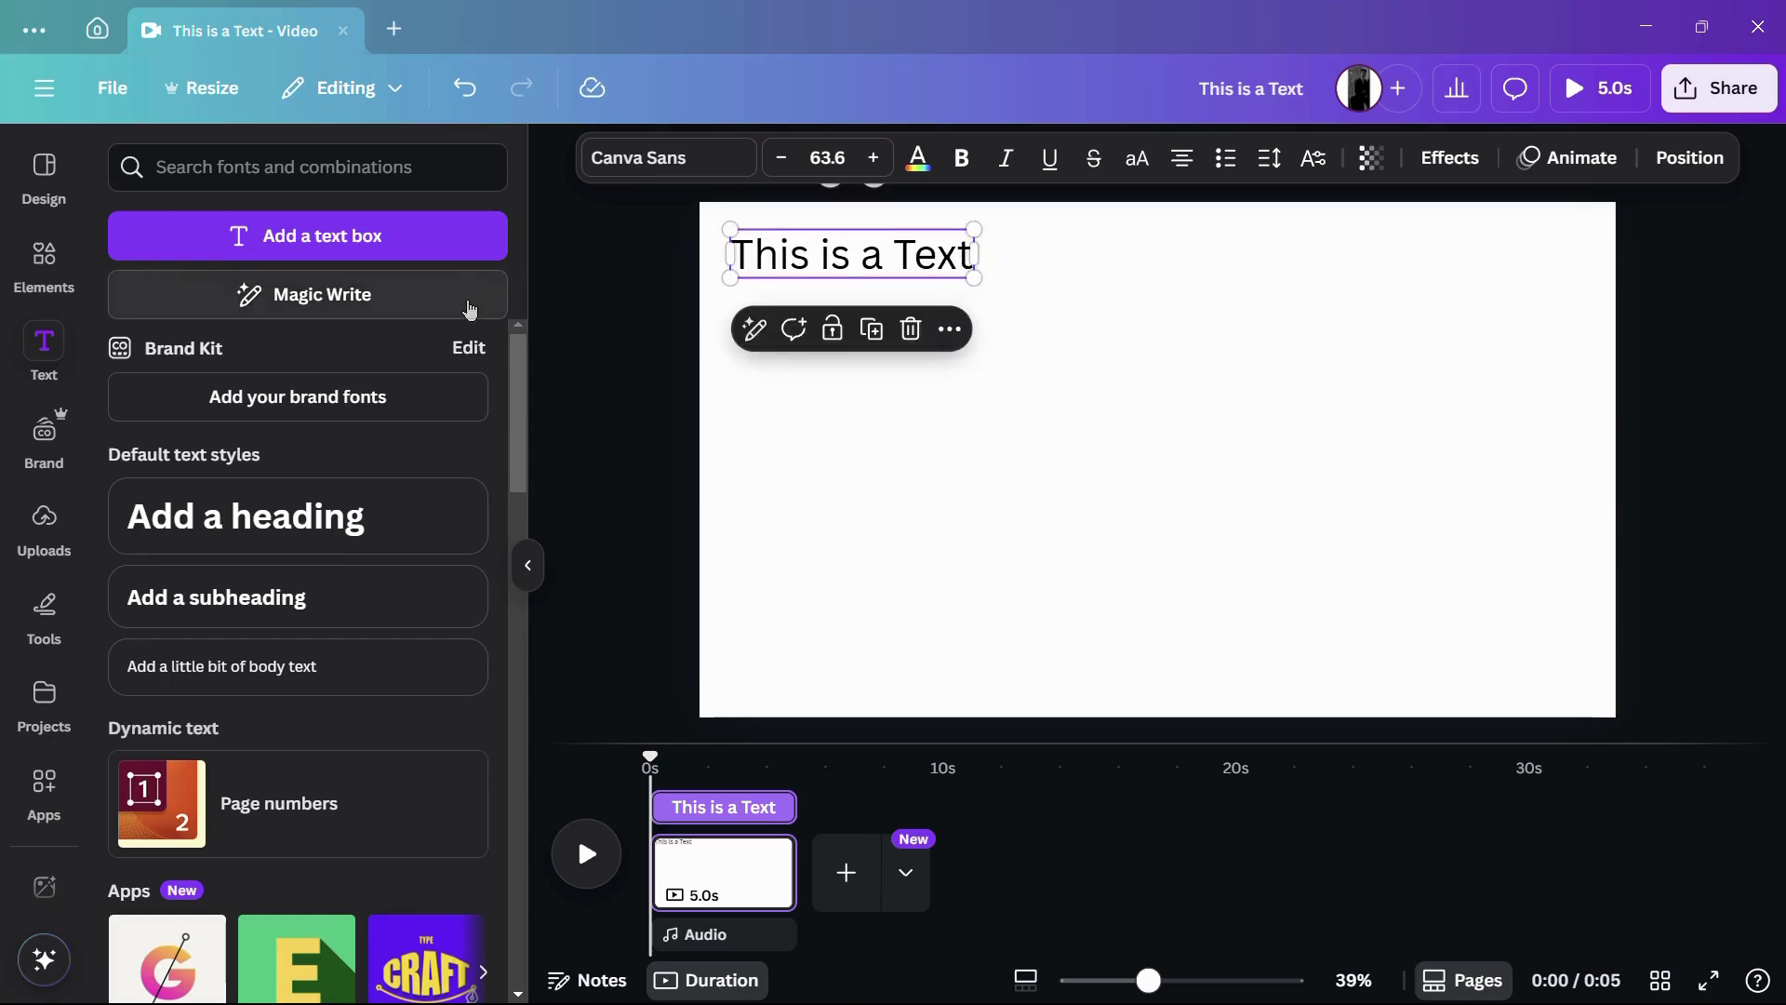
Add a default-style heading below the first text and widen its box until the heading fits on one line.
scroll(419, 367, down, 1)
scroll(416, 367, up, 1)
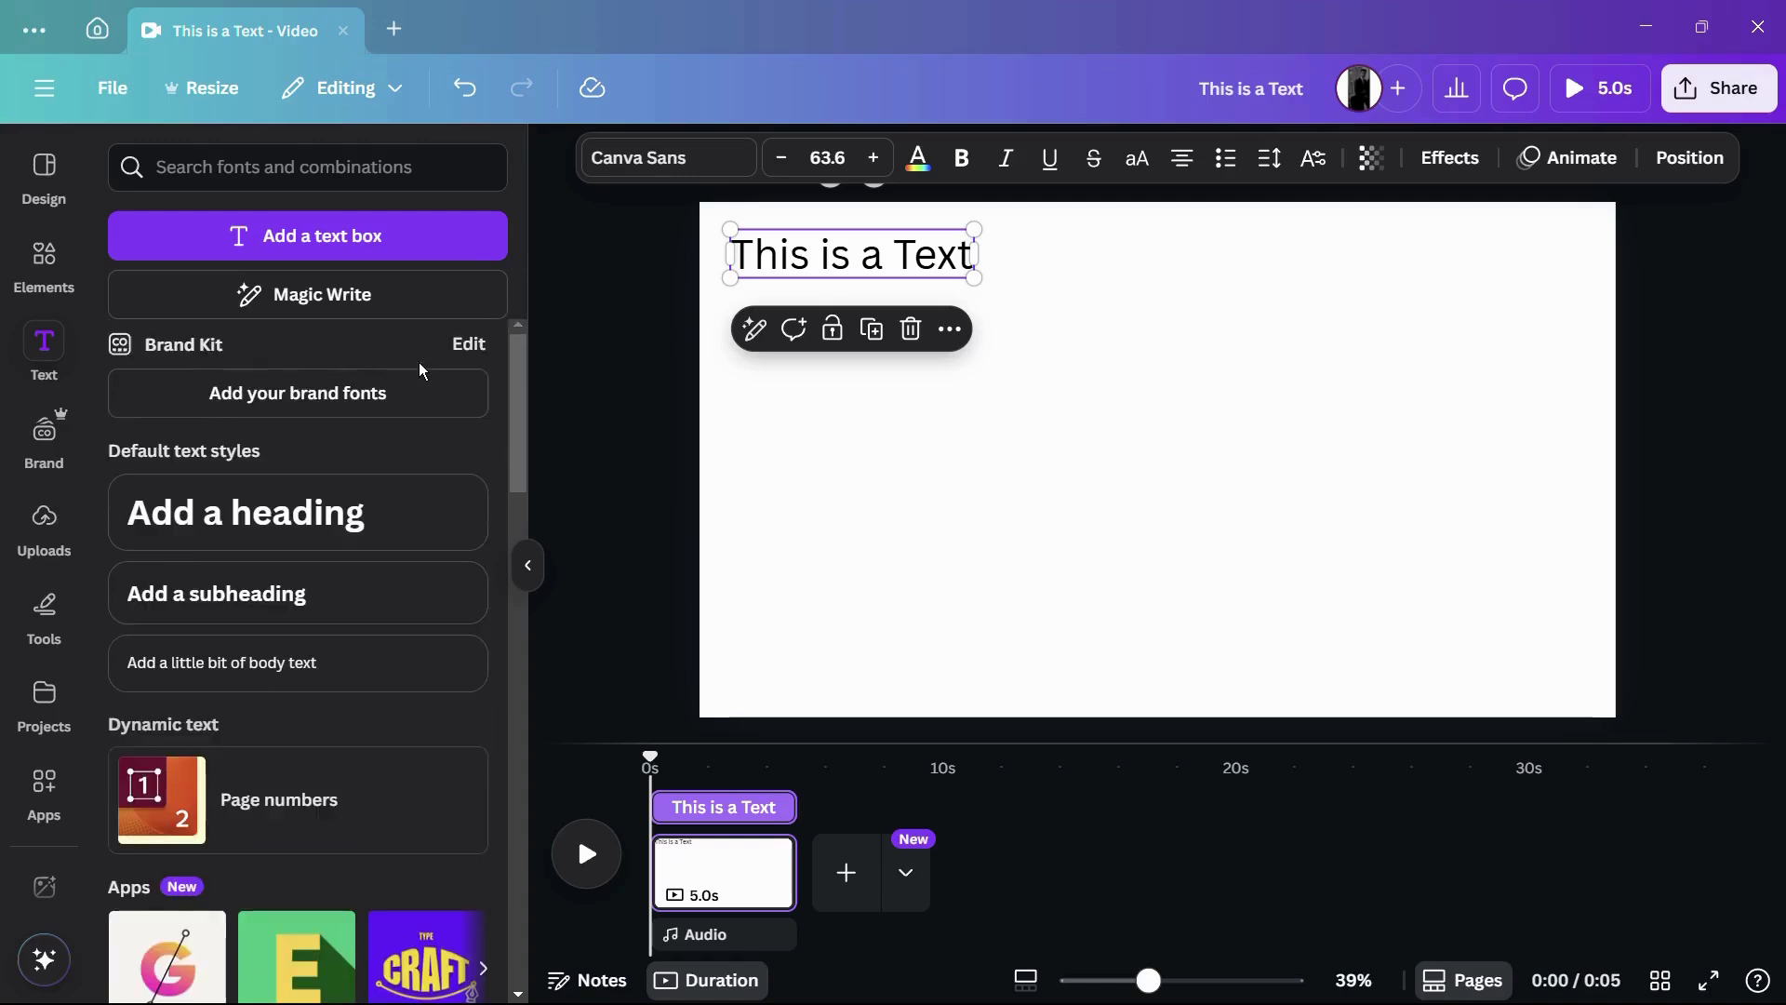
scroll(180, 372, down, 1)
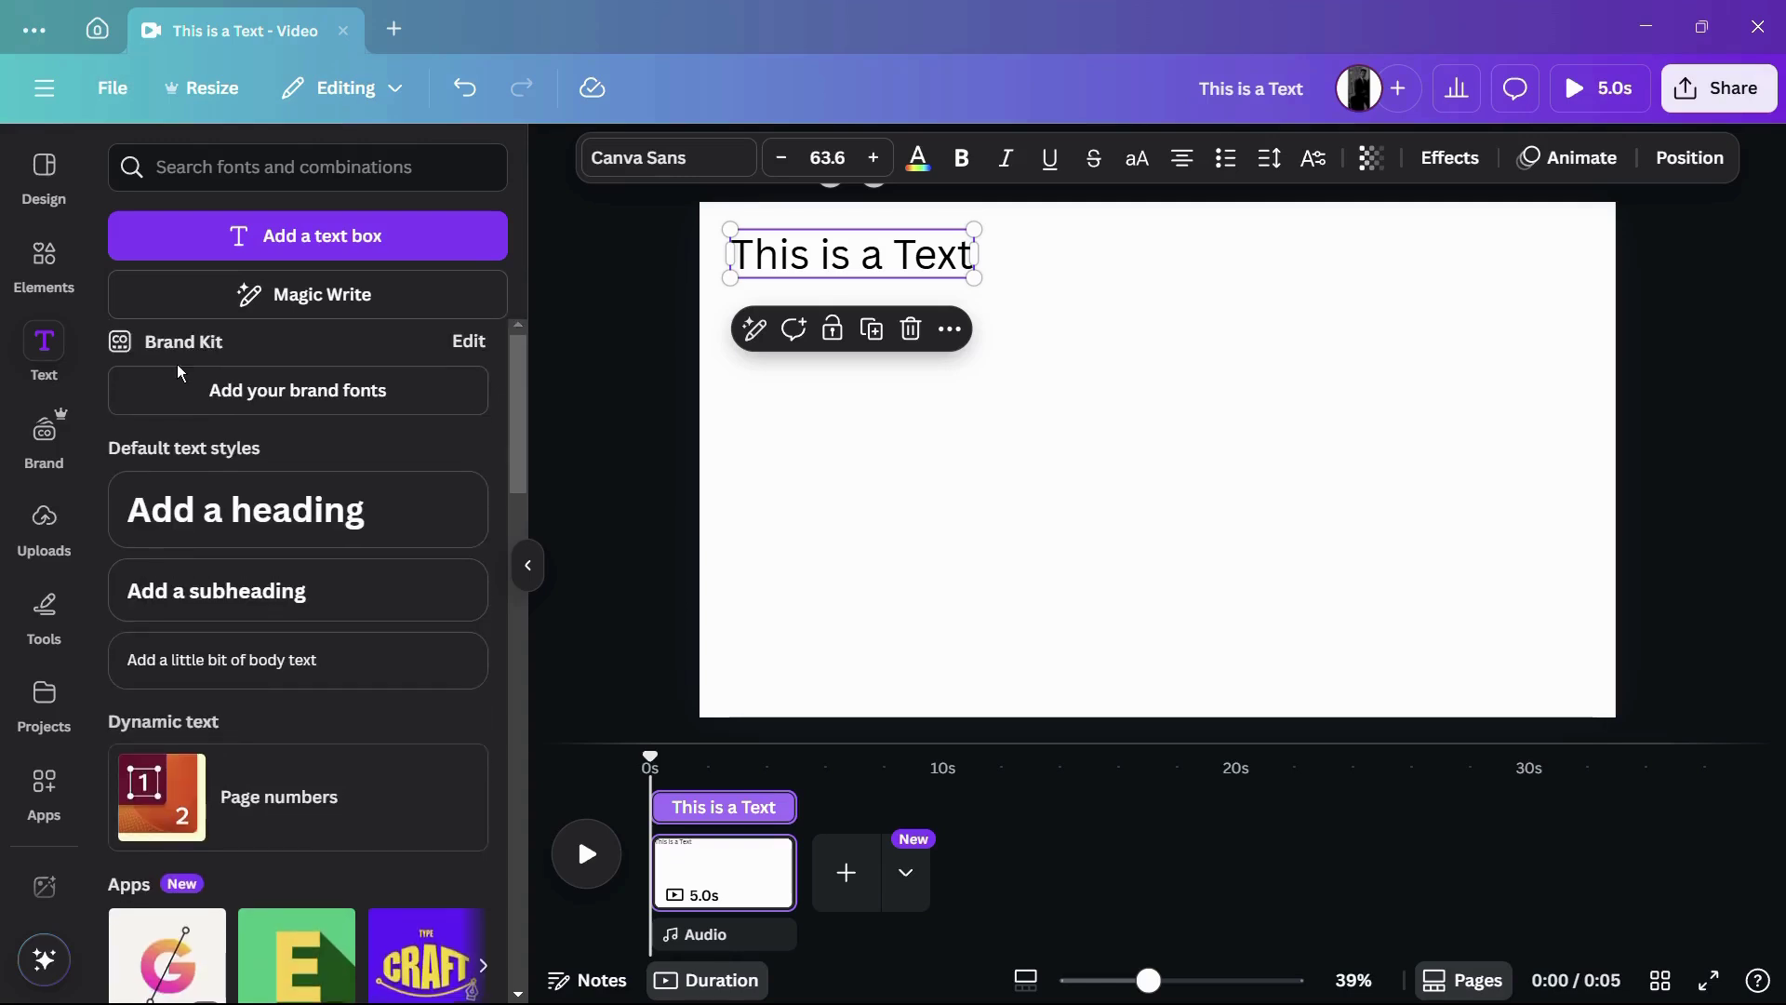
scroll(180, 367, down, 2)
scroll(178, 400, up, 1)
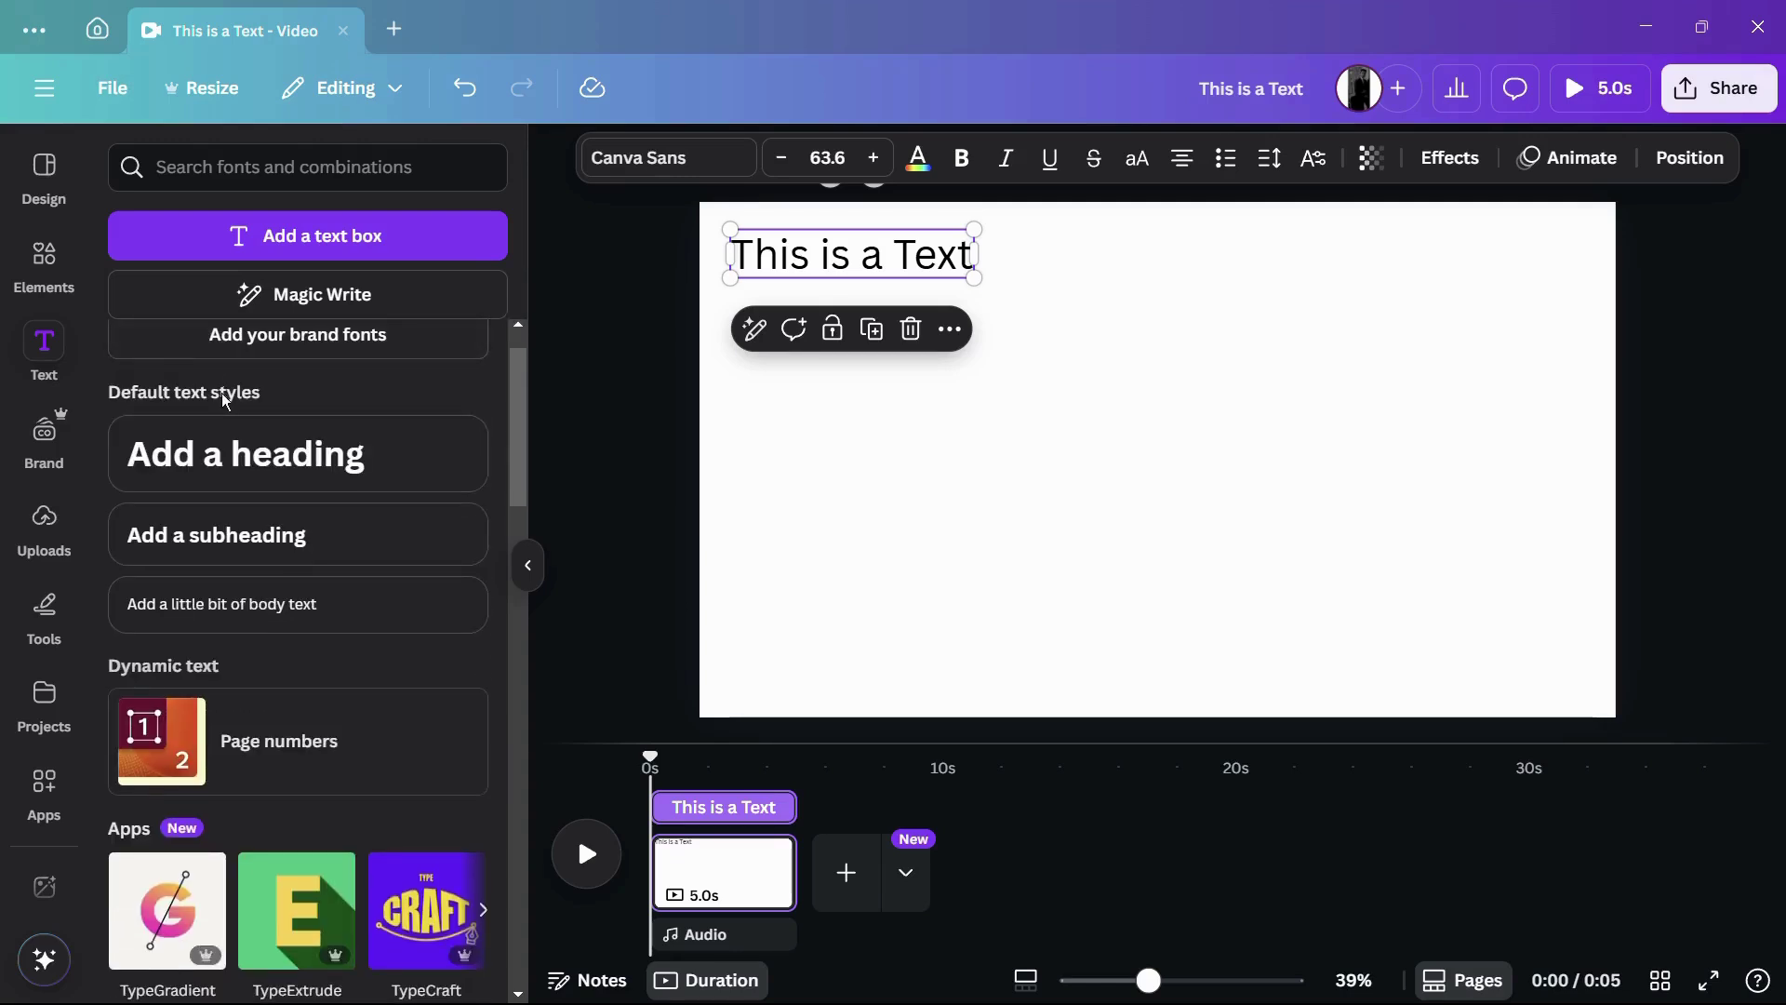
scroll(214, 400, down, 1)
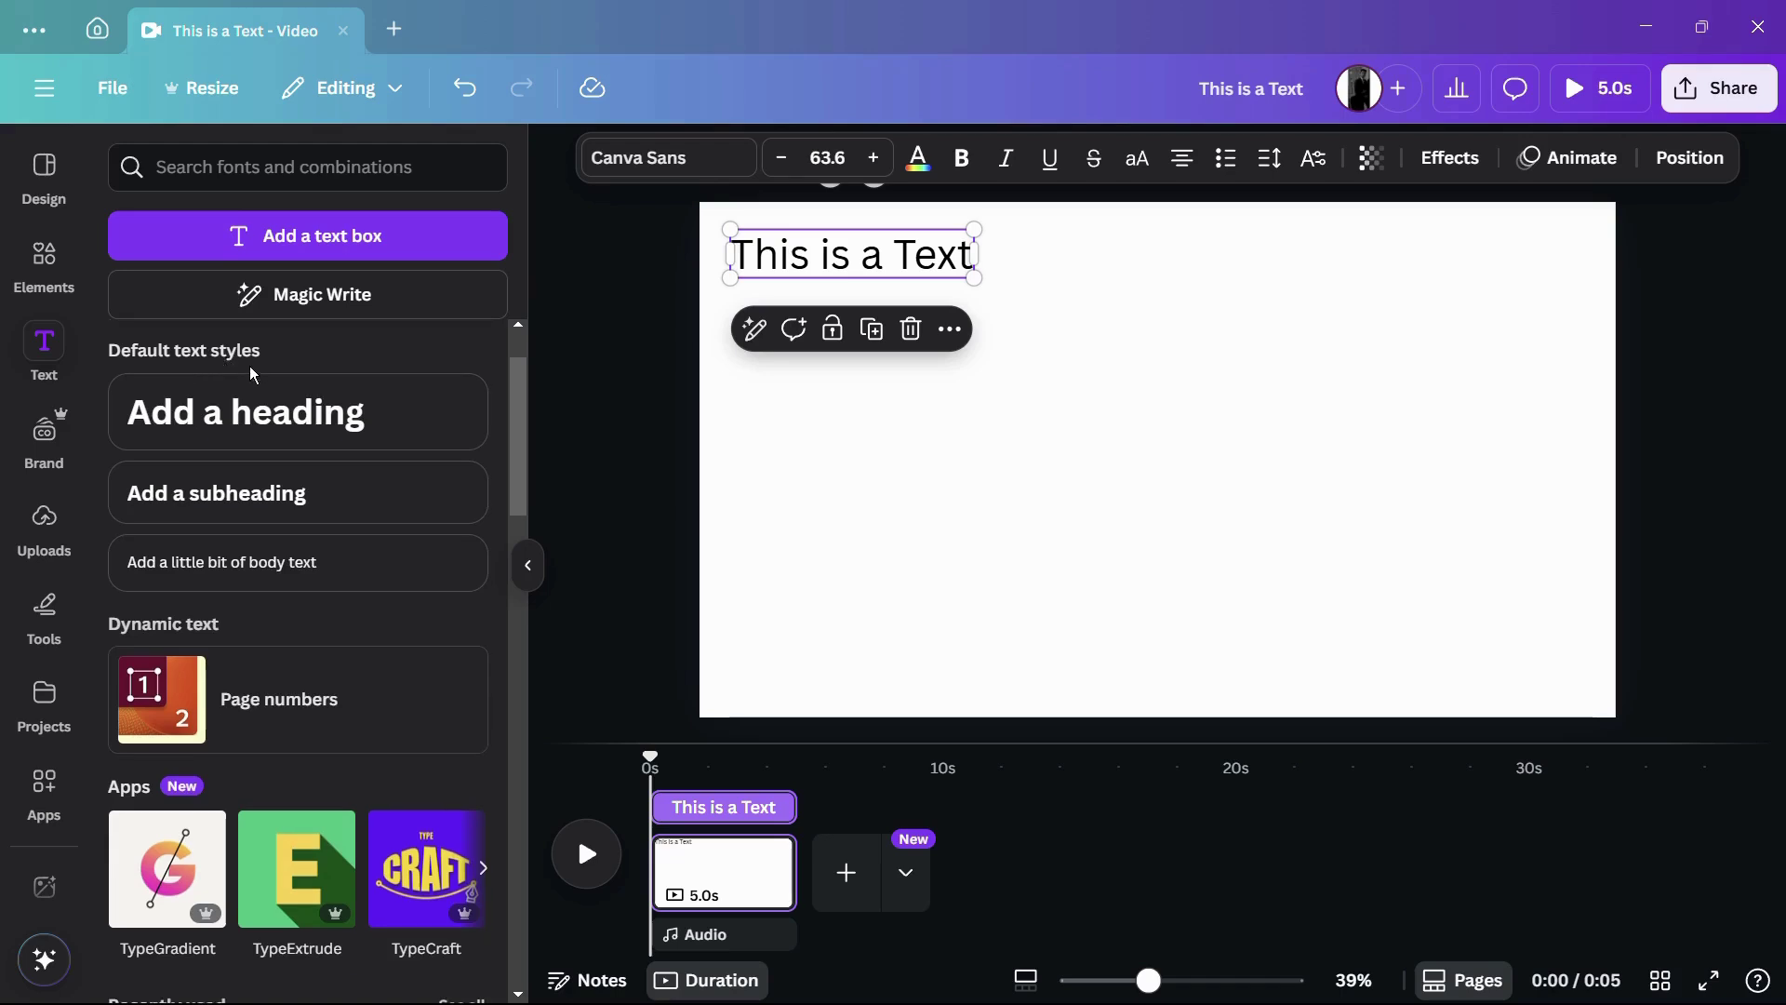
scroll(244, 372, down, 1)
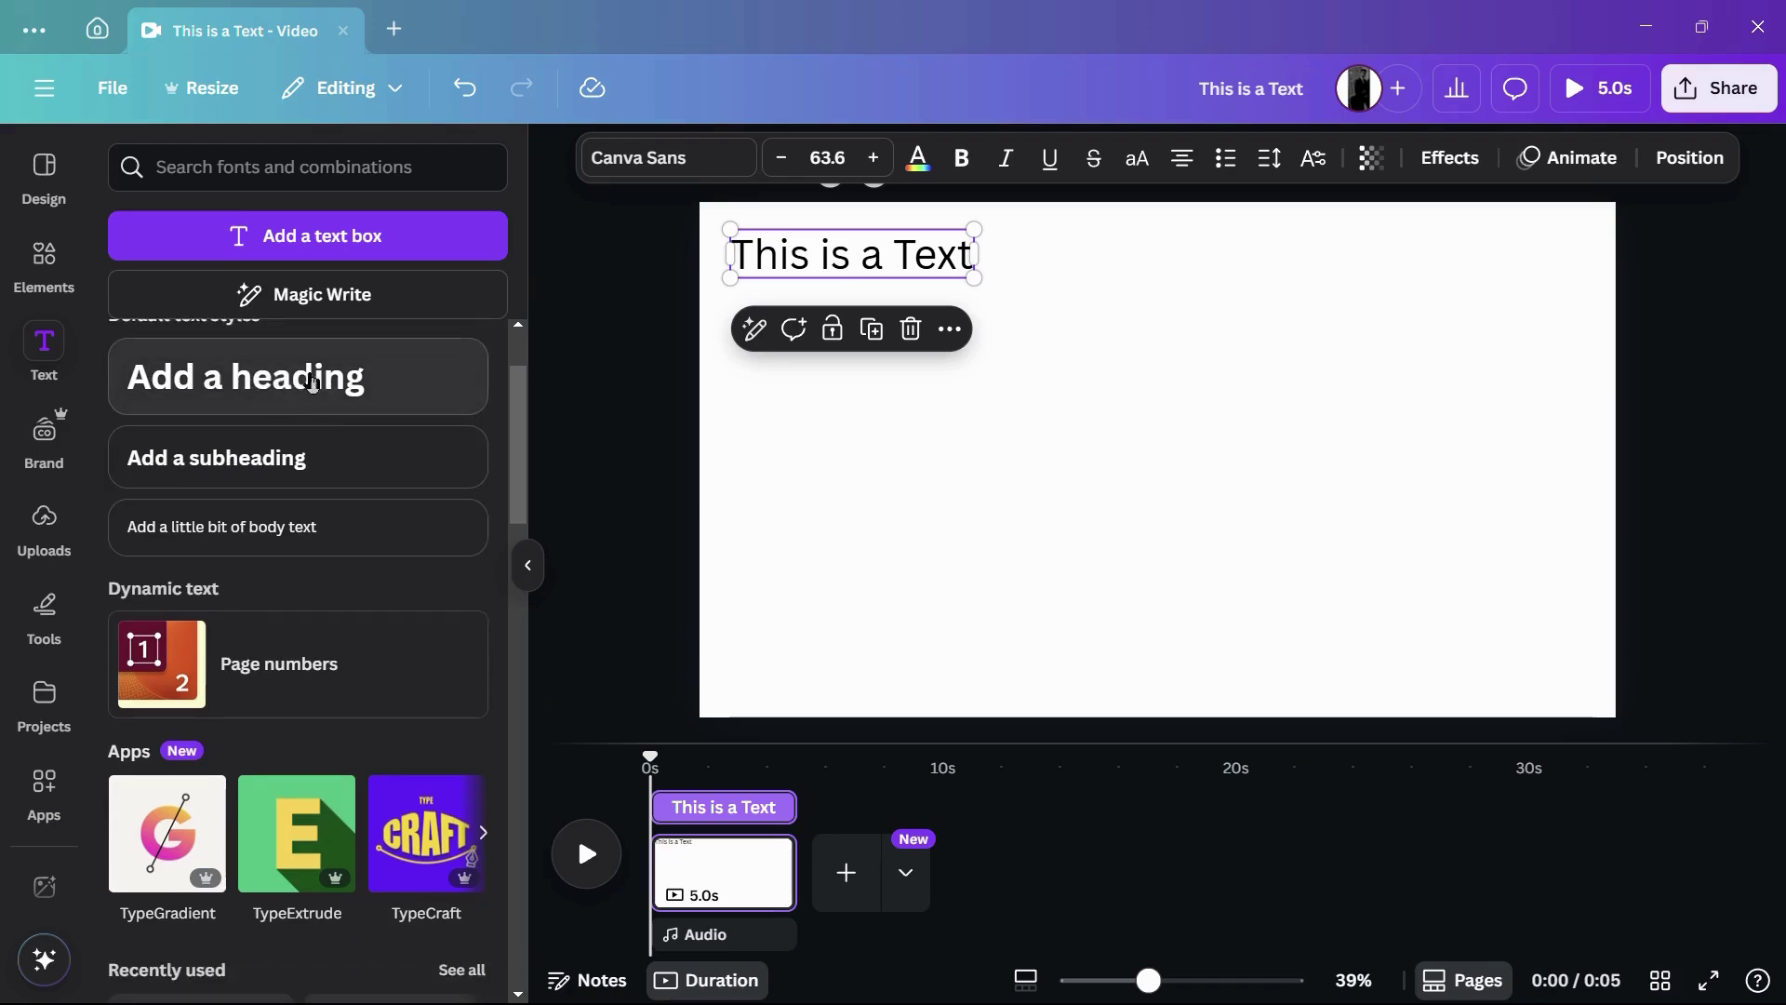
click(289, 388)
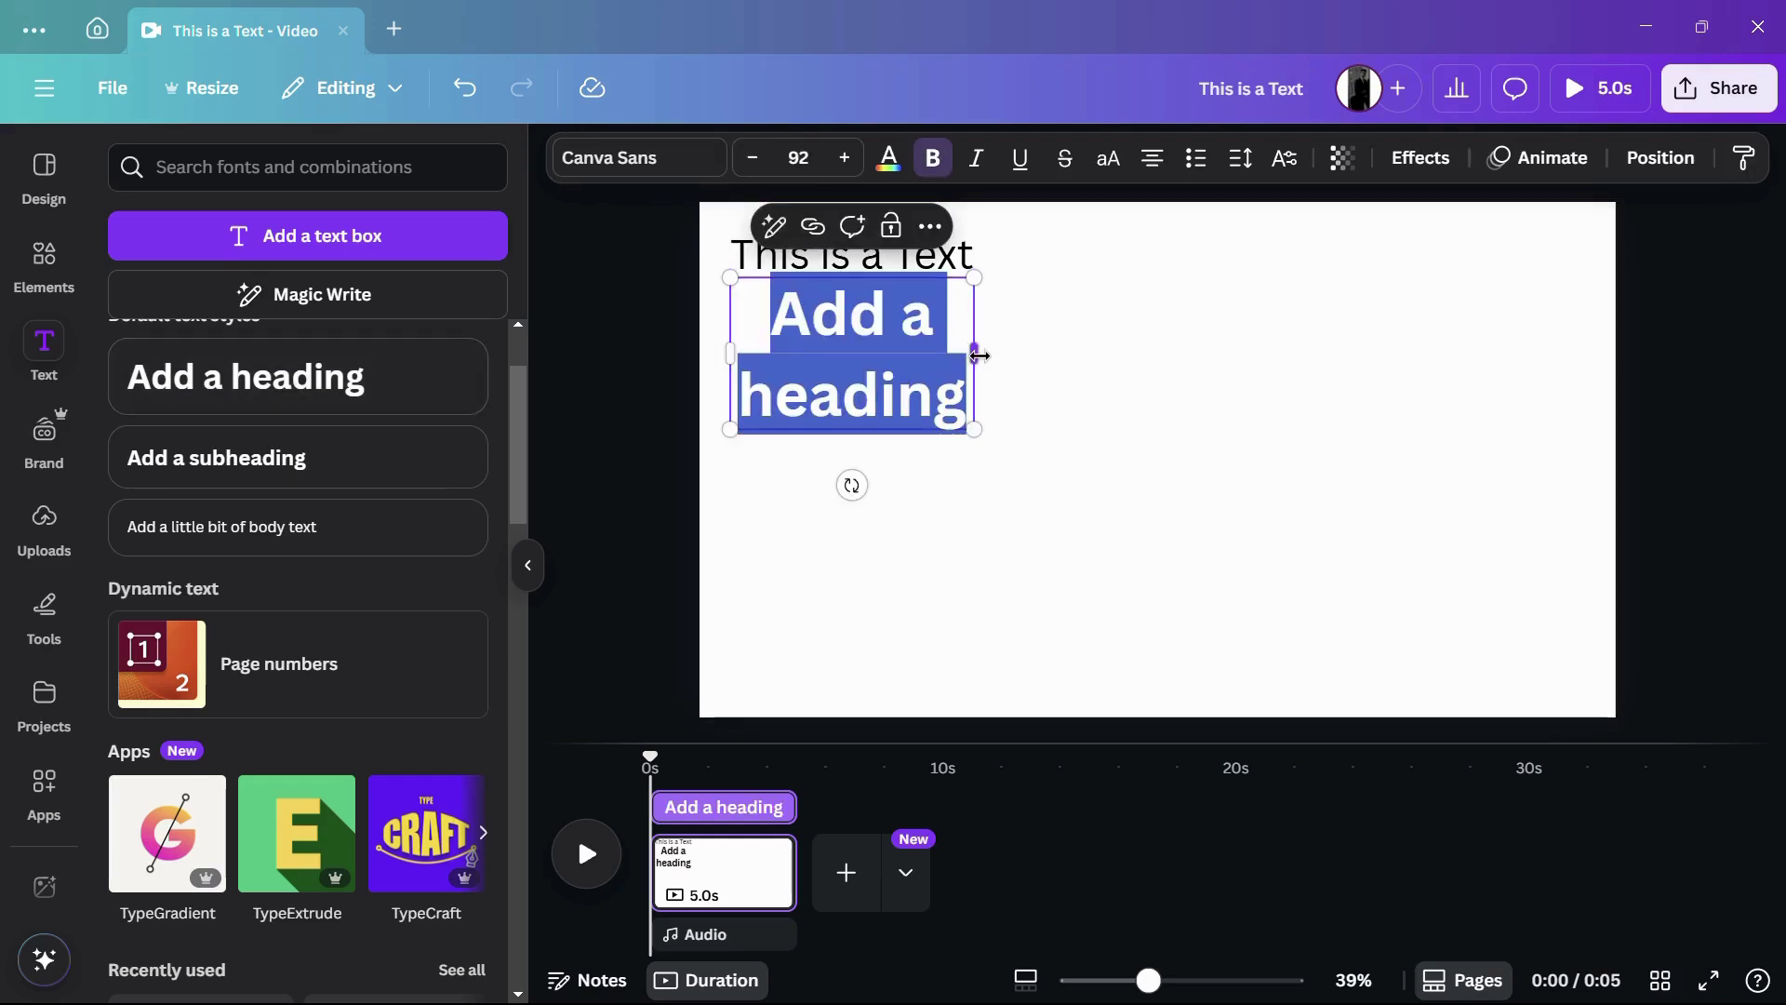
drag(978, 355, 1163, 393)
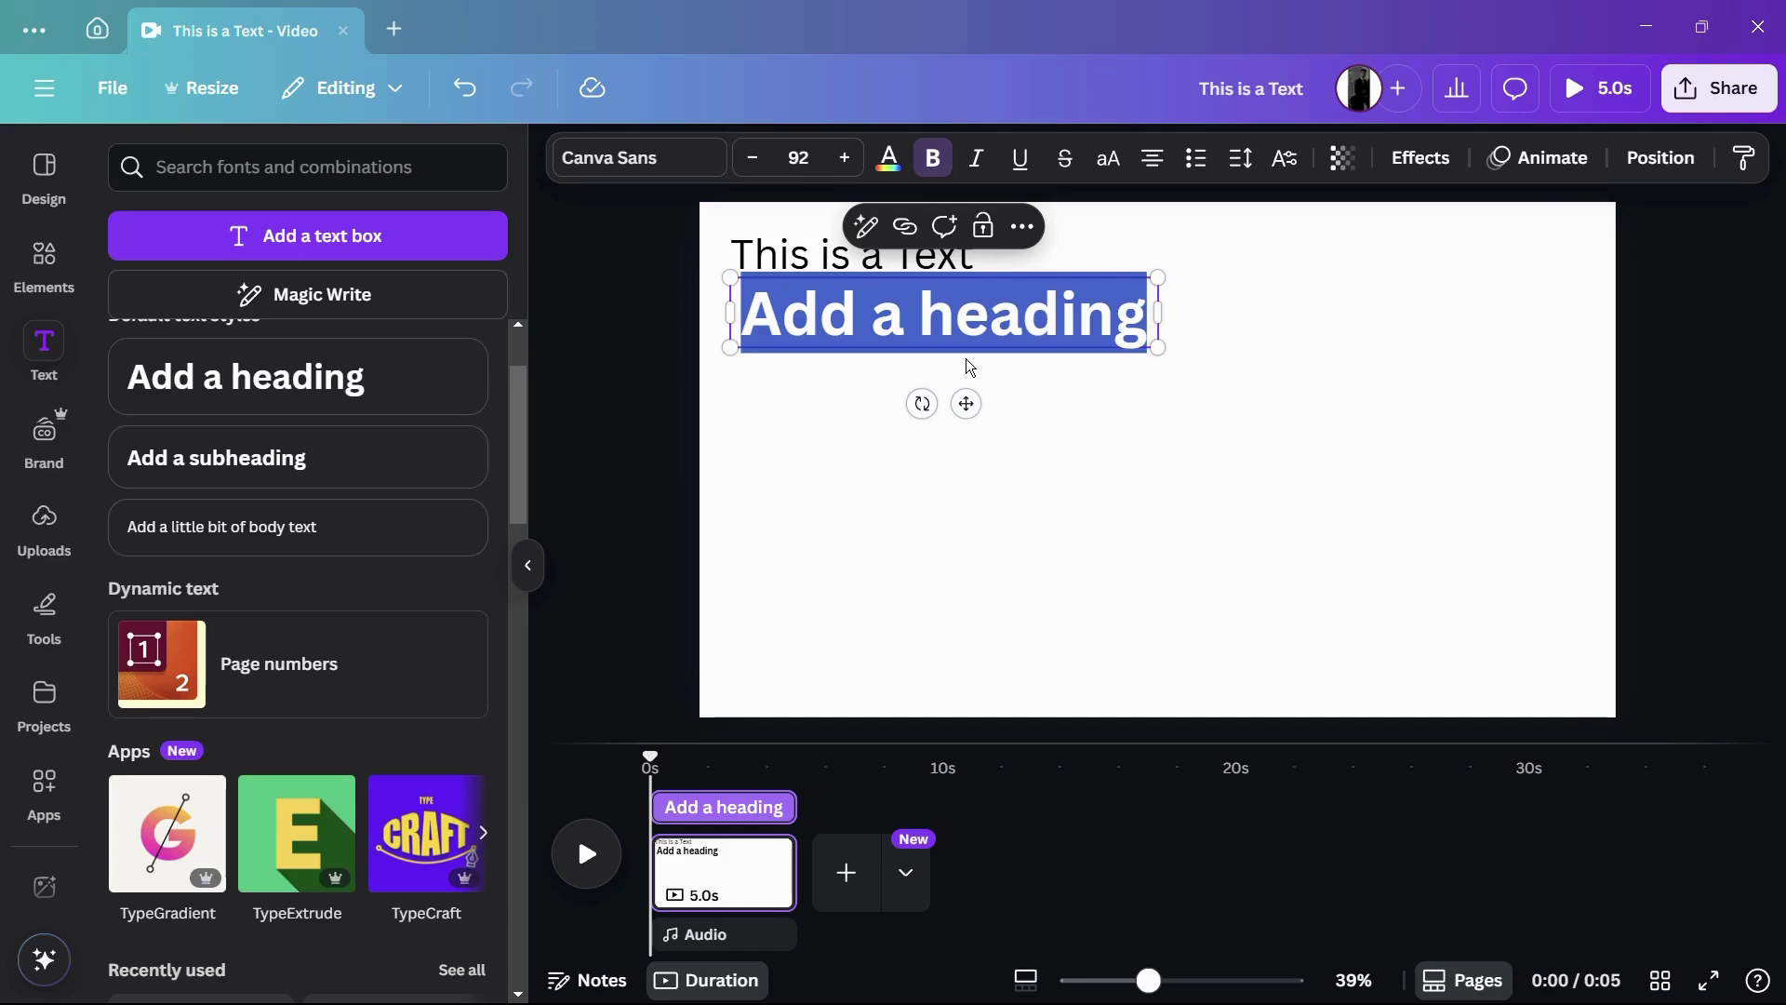
Replace the heading's placeholder text with "HEADING".
key(BackSpace)
text(HEAD)
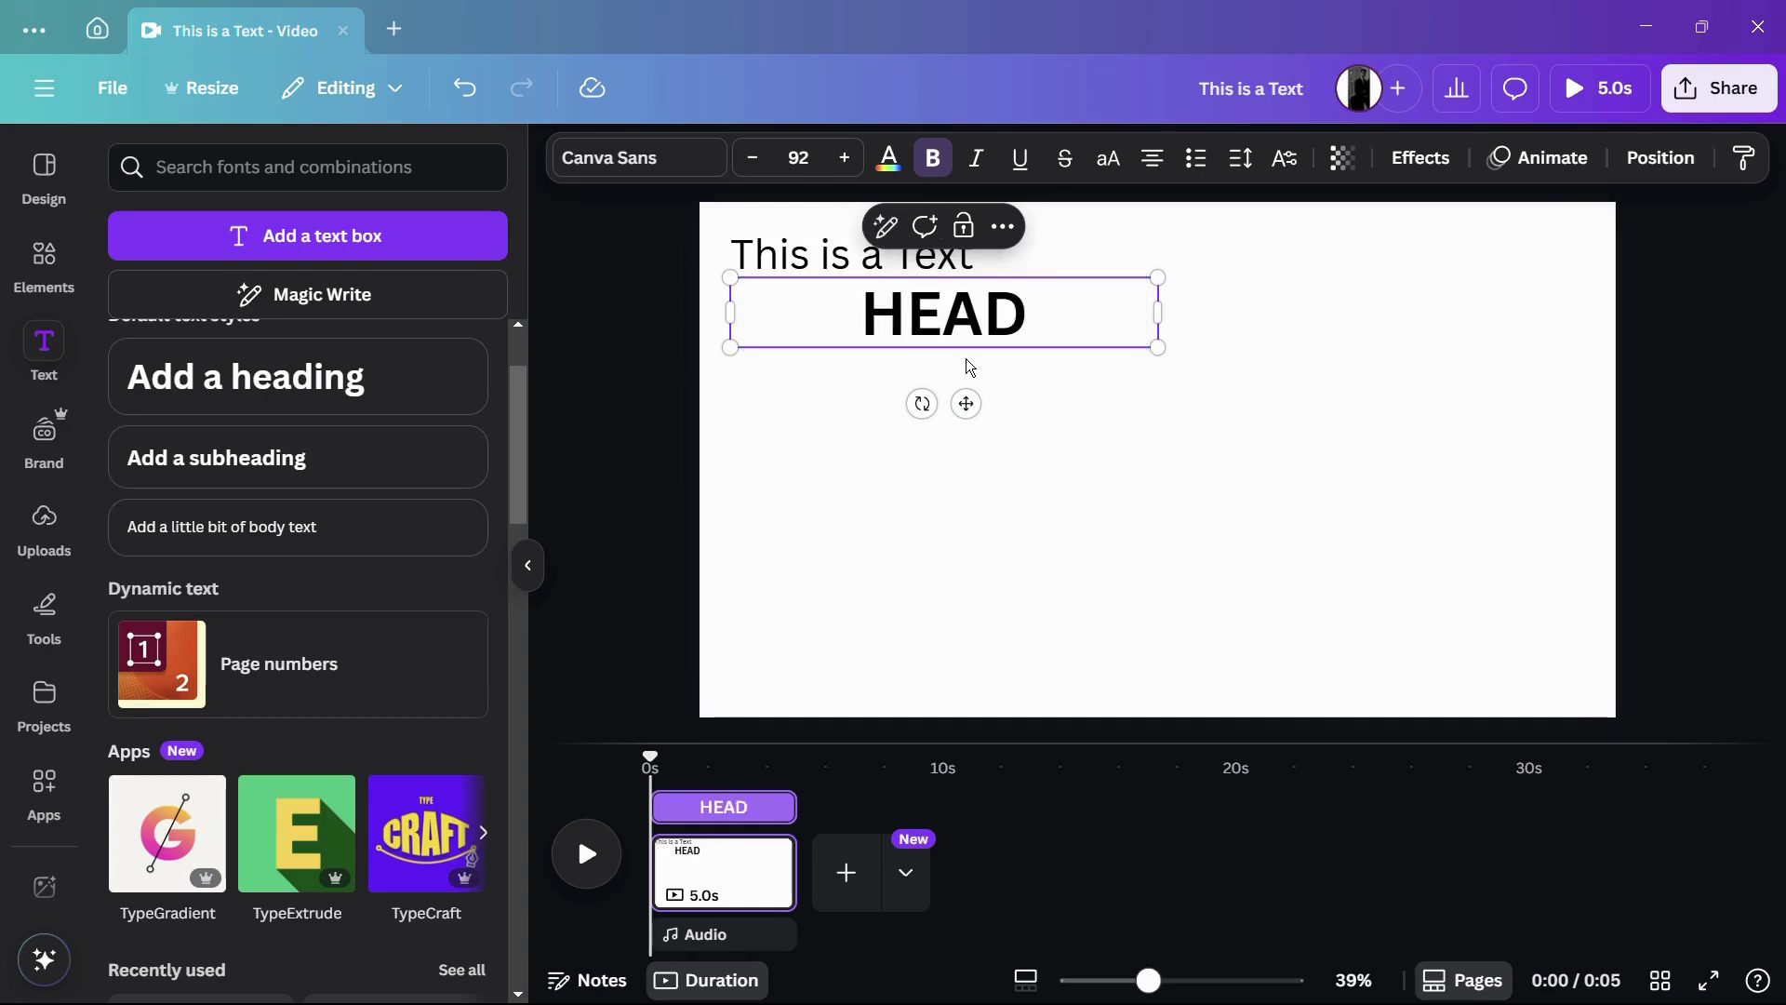
text(ING)
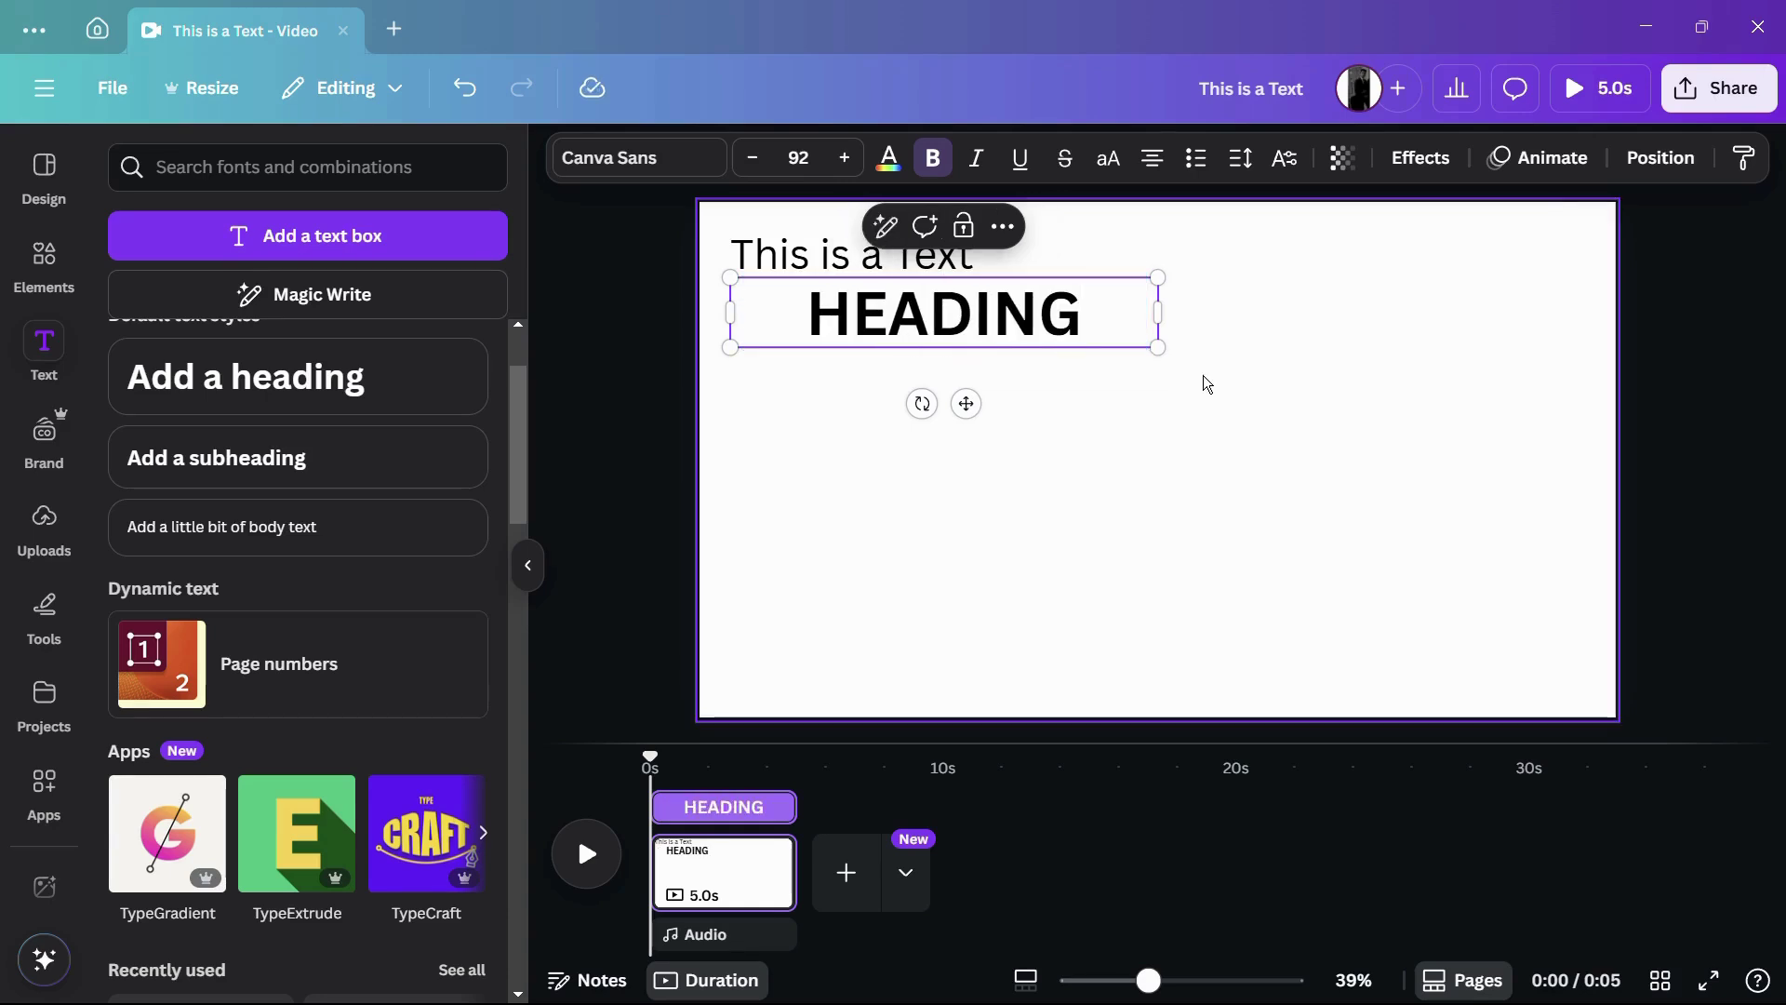
click(1204, 382)
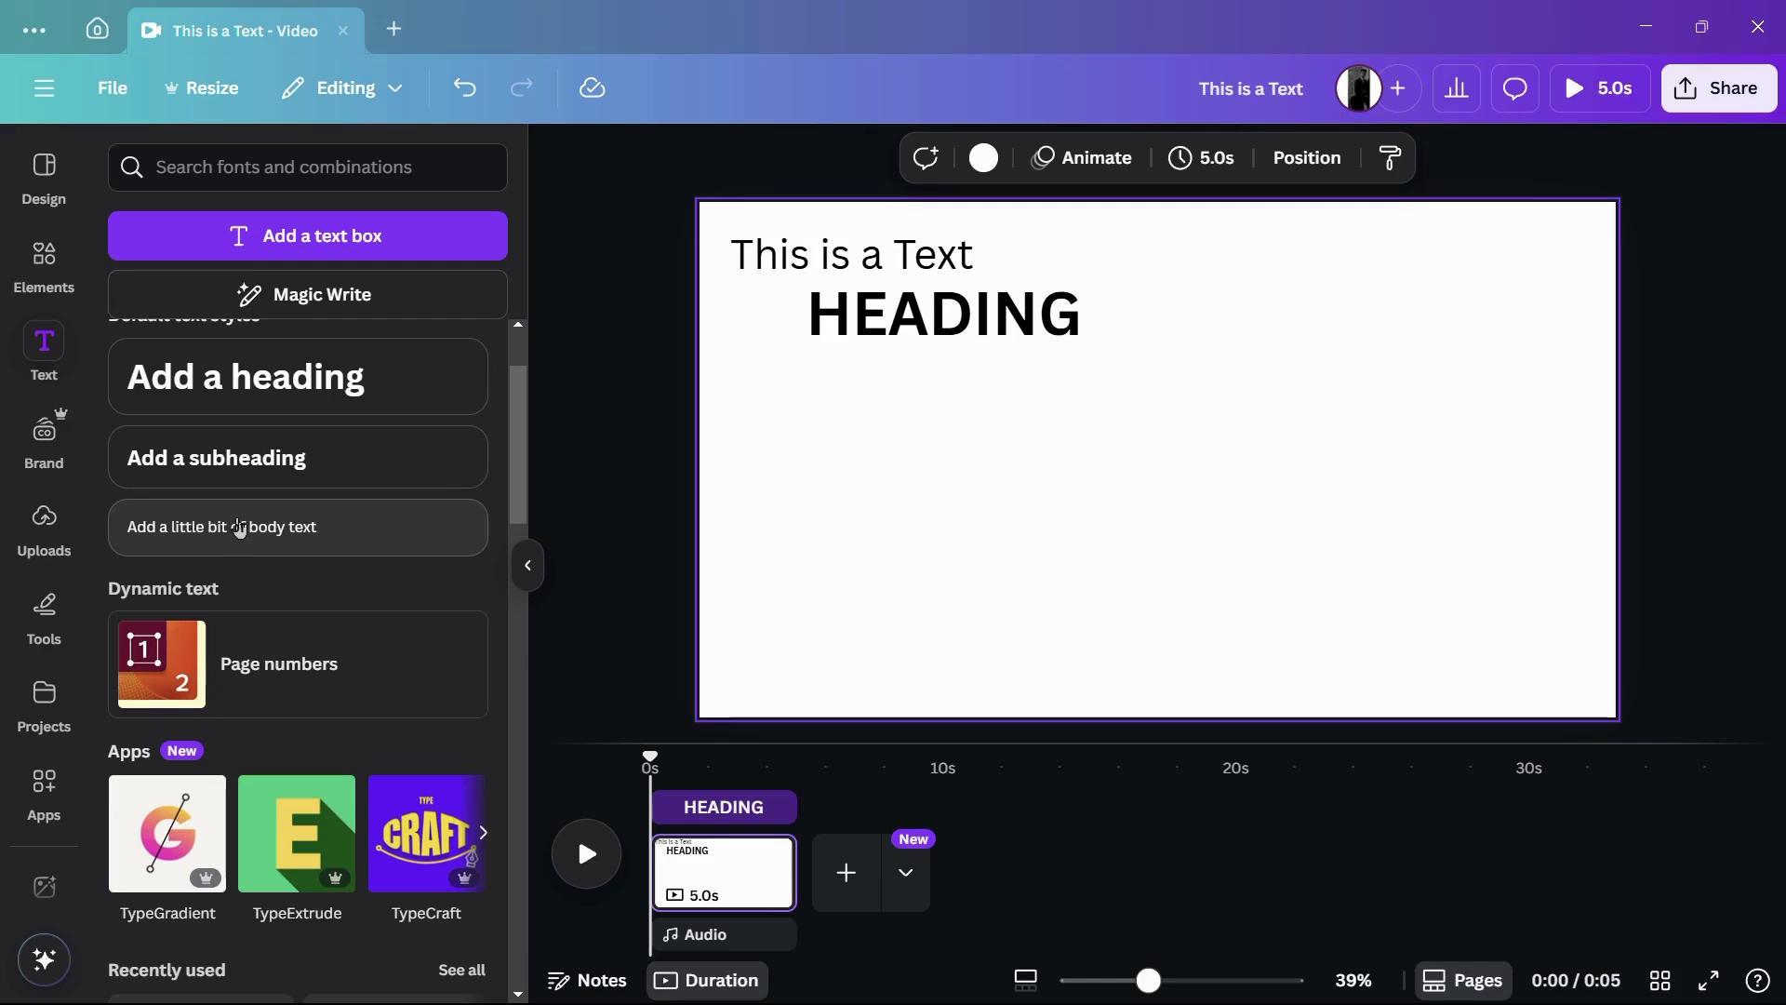
Add a default-style body text box to the page, keeping its placeholder wording.
click(239, 529)
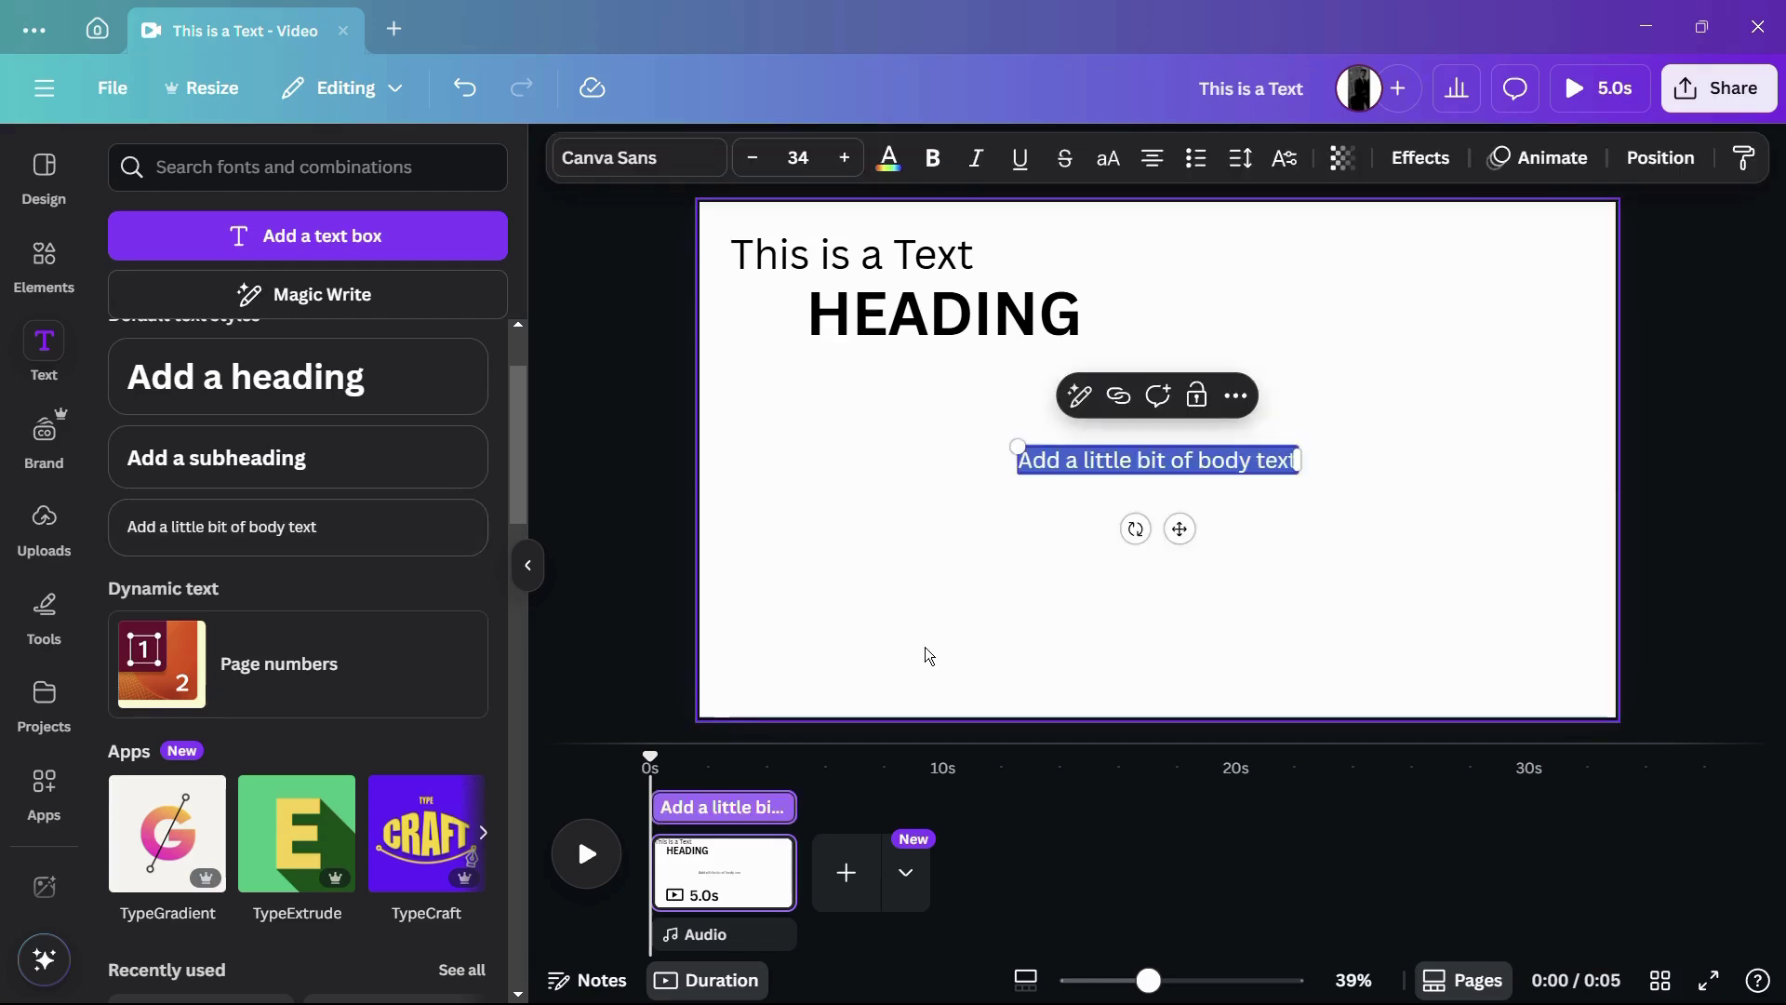
click(1268, 539)
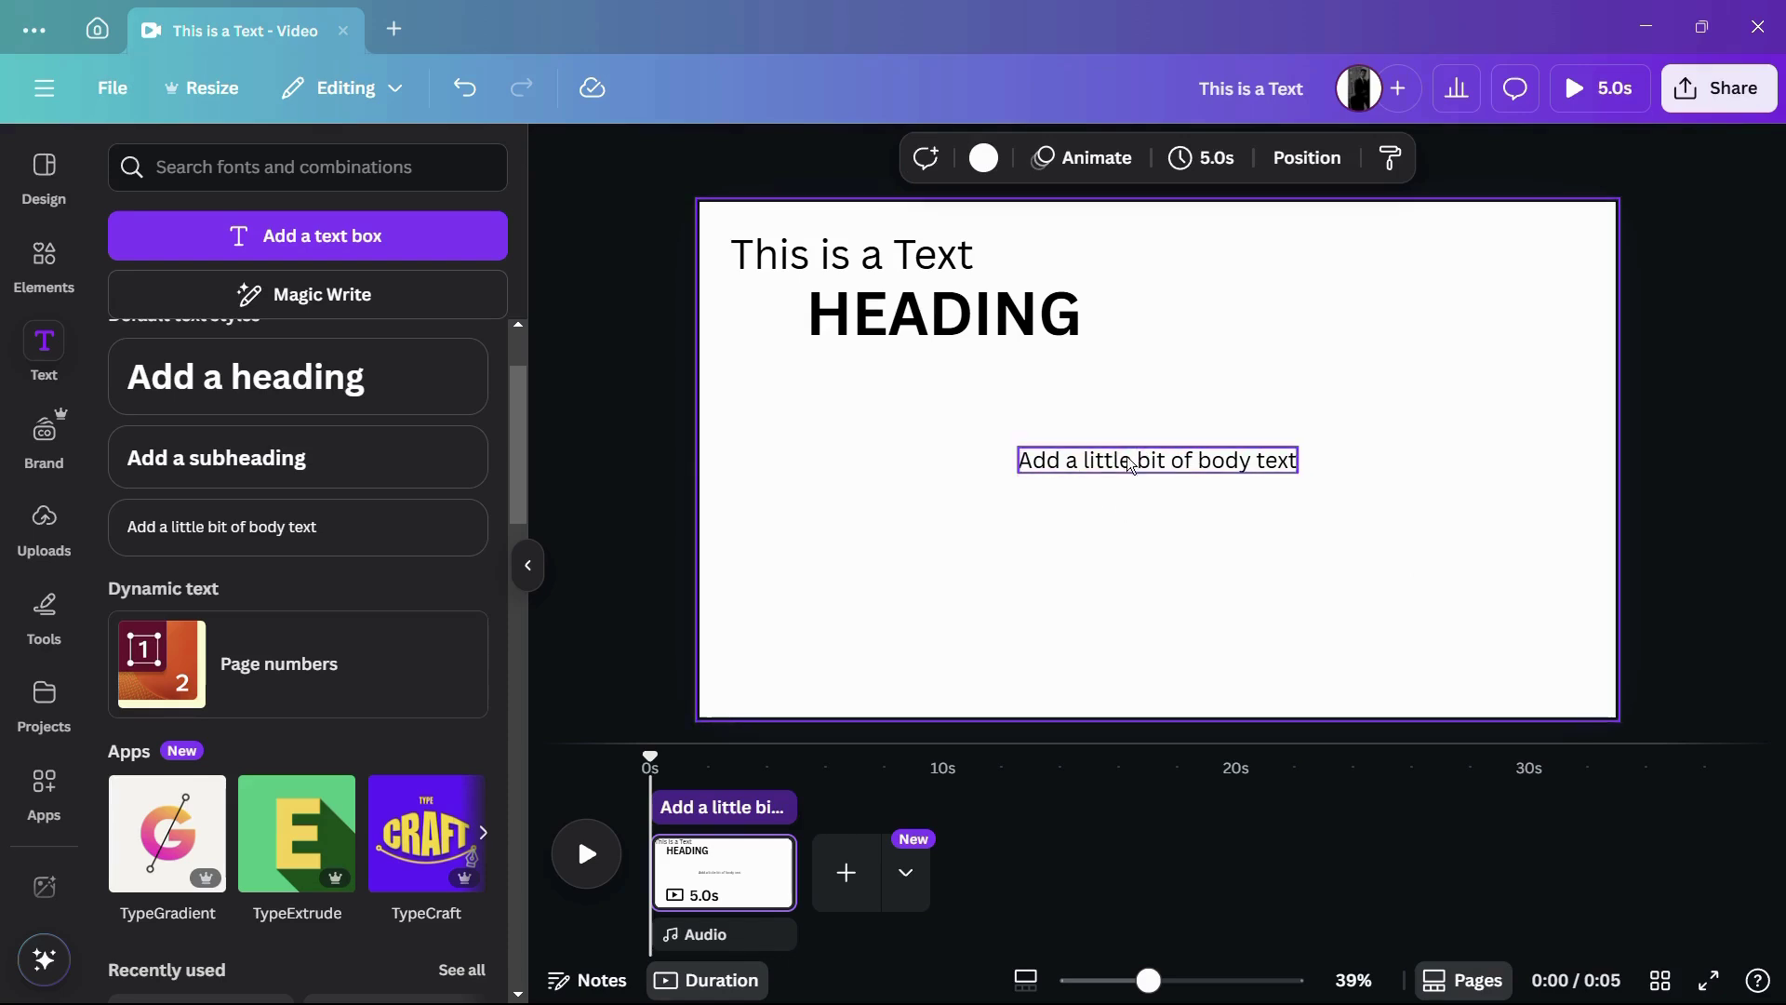
Look through the text options for dynamic text, text apps, recently used styles and font combinations.
scroll(220, 484, down, 2)
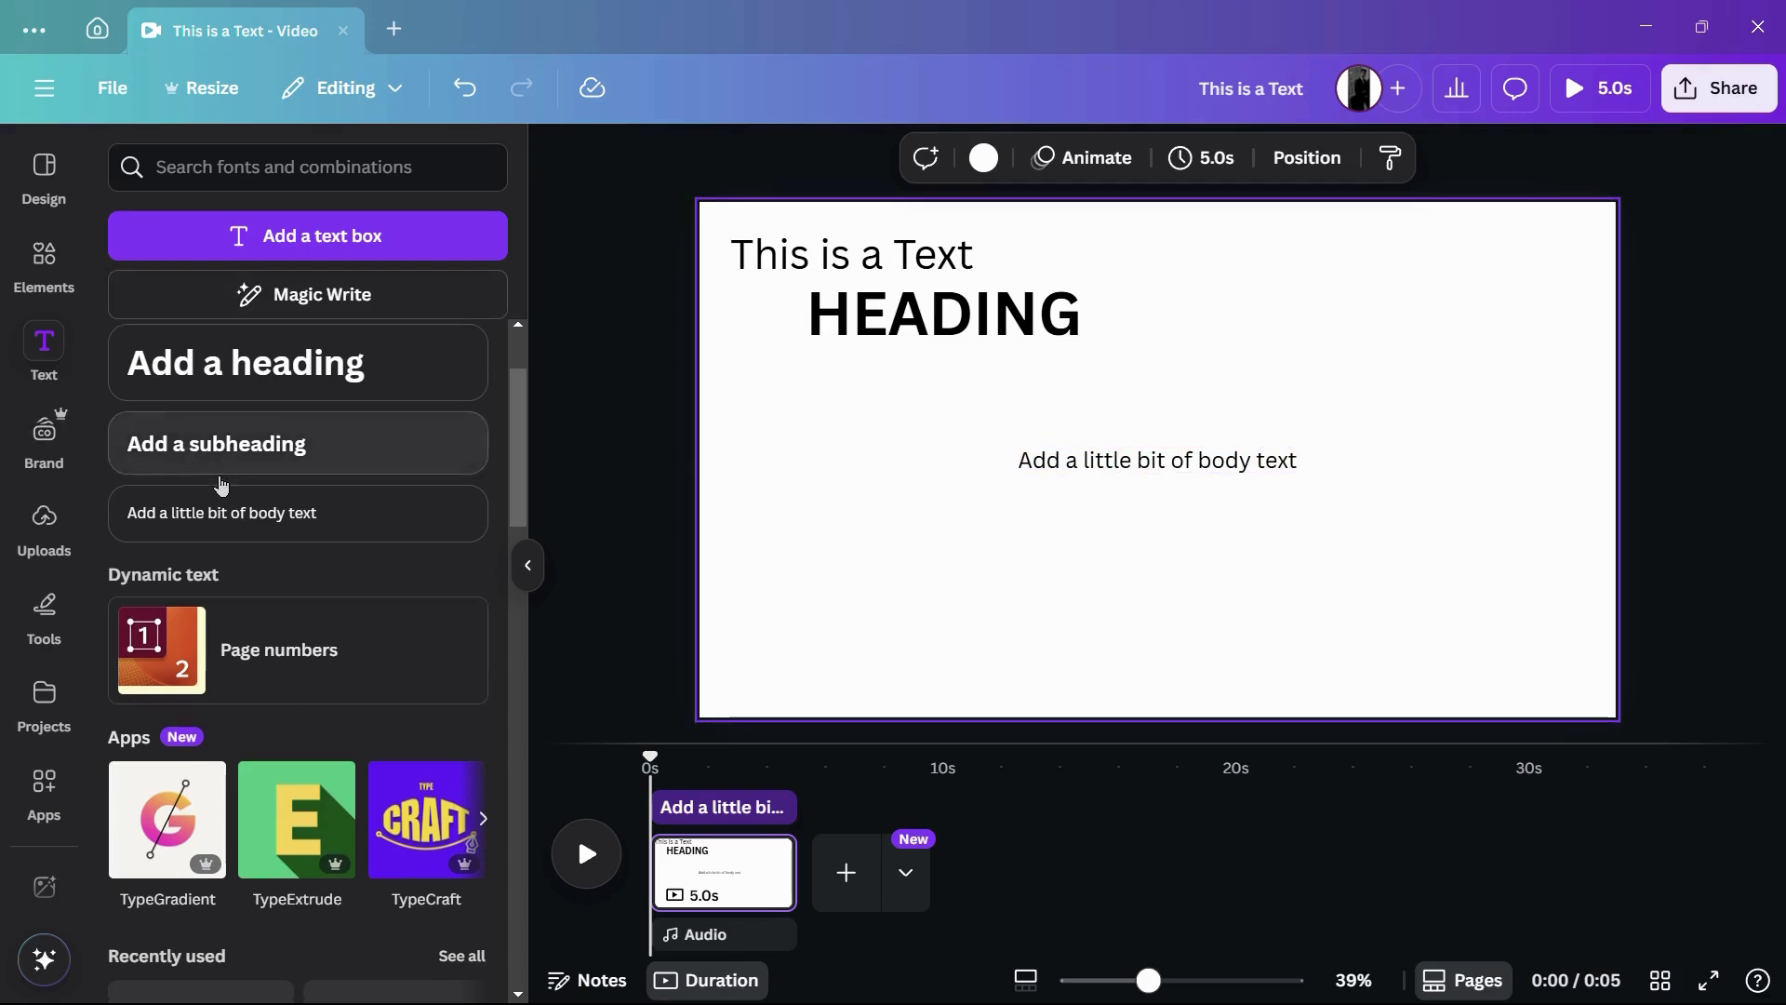
scroll(221, 483, down, 5)
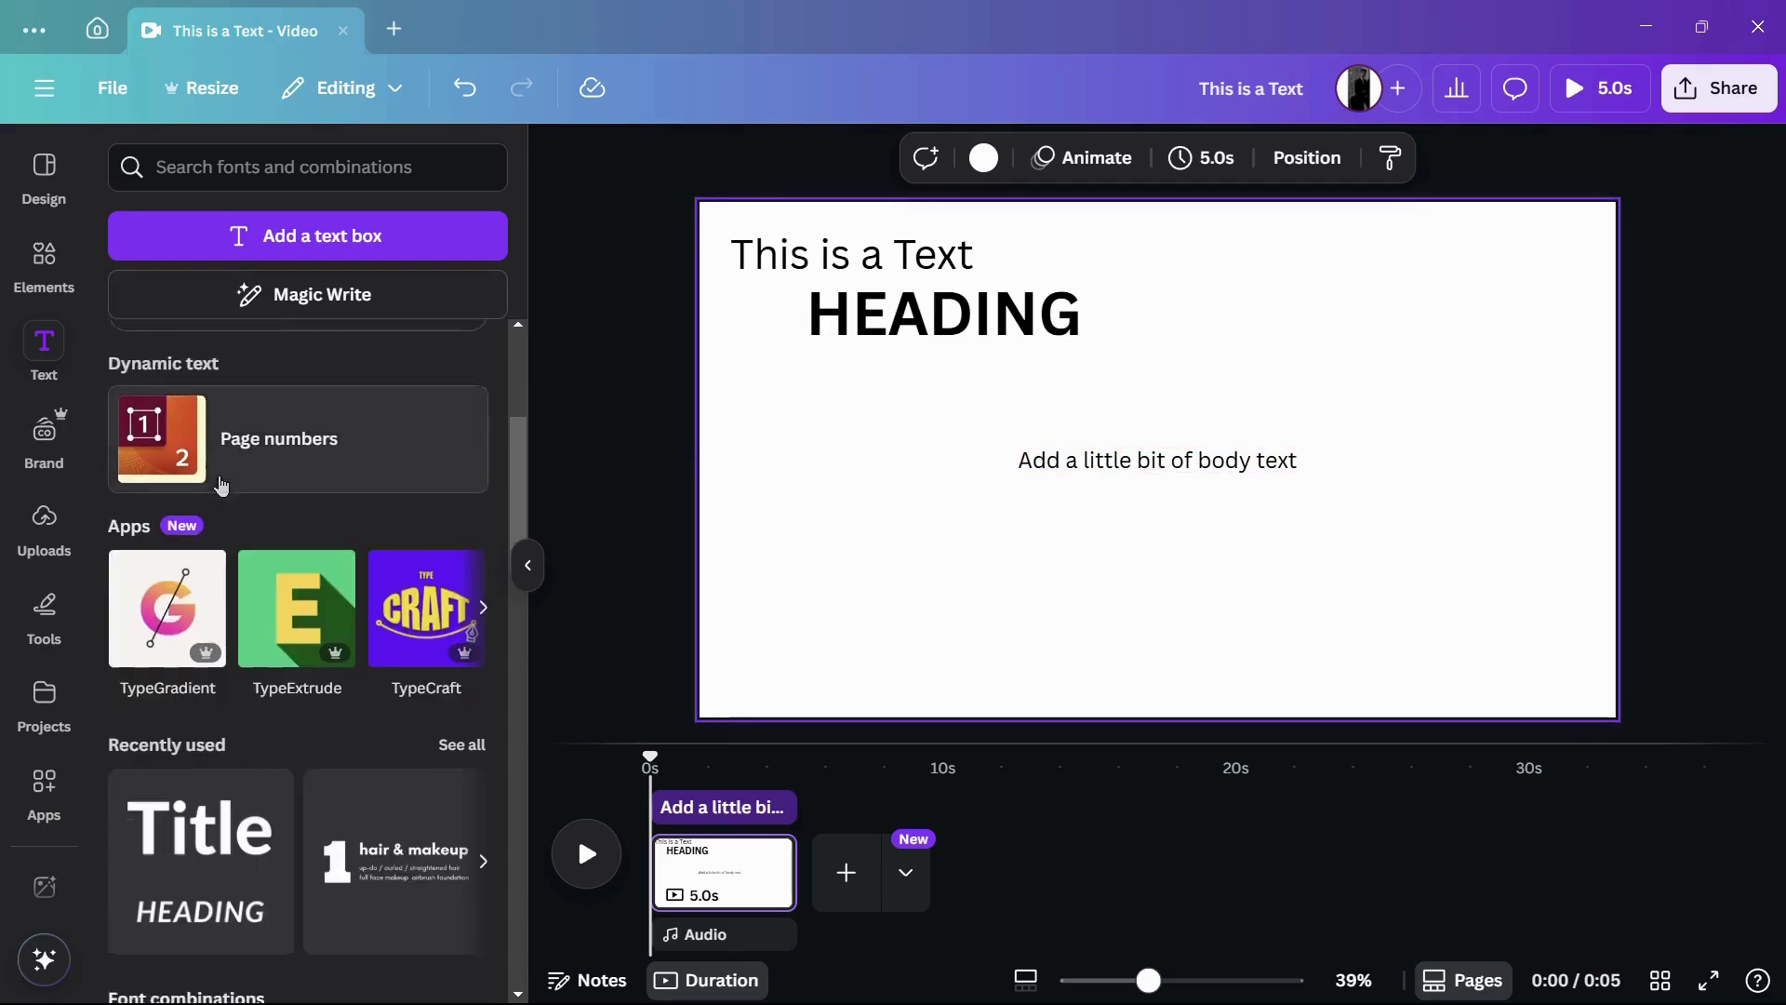
scroll(223, 485, down, 3)
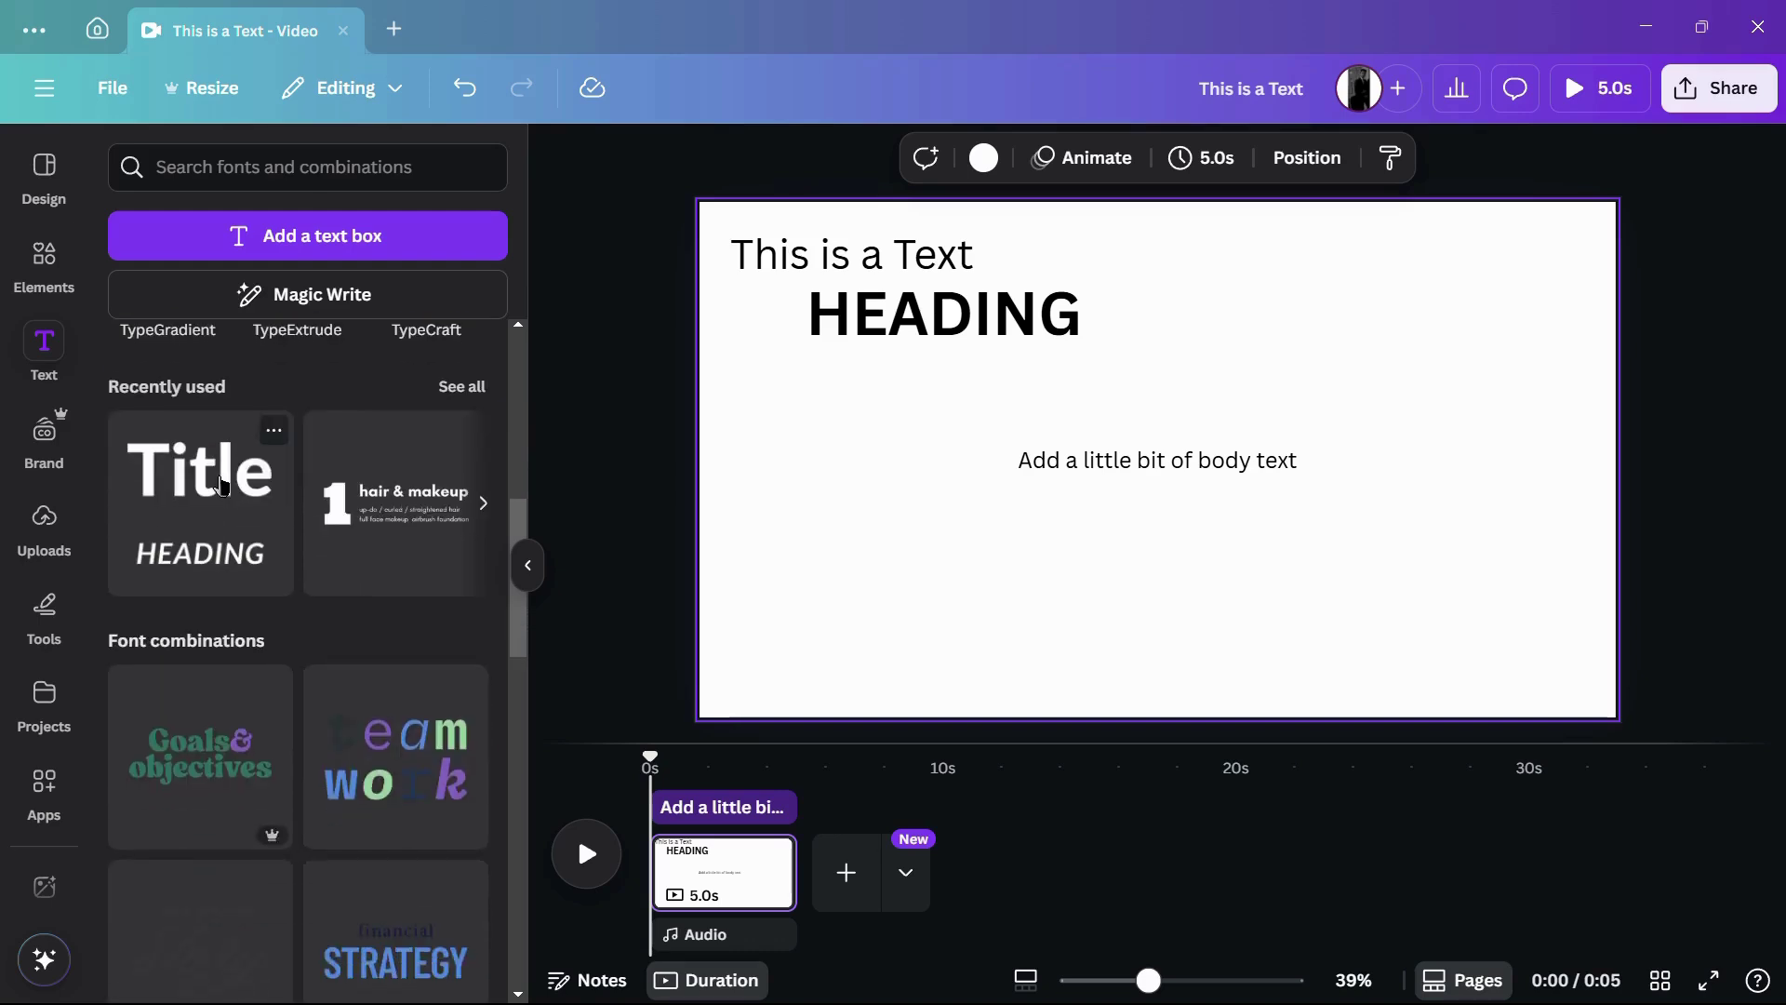
scroll(222, 485, up, 5)
scroll(224, 486, up, 1)
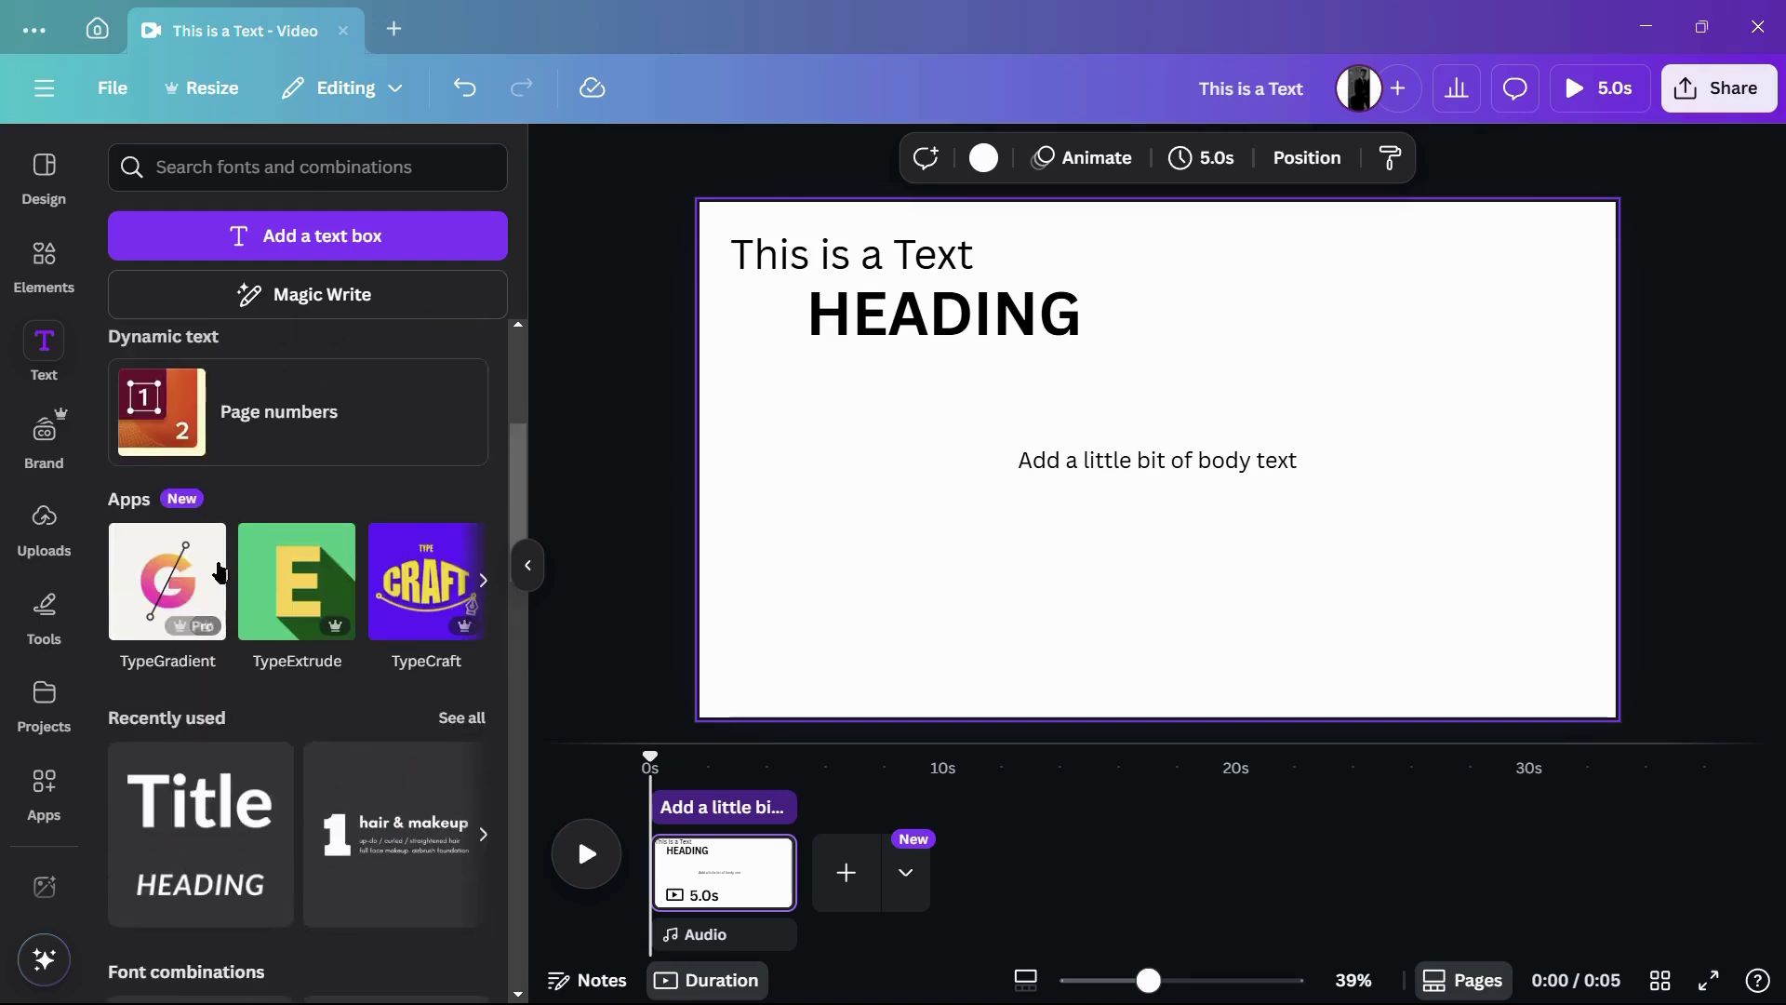
scroll(168, 544, up, 1)
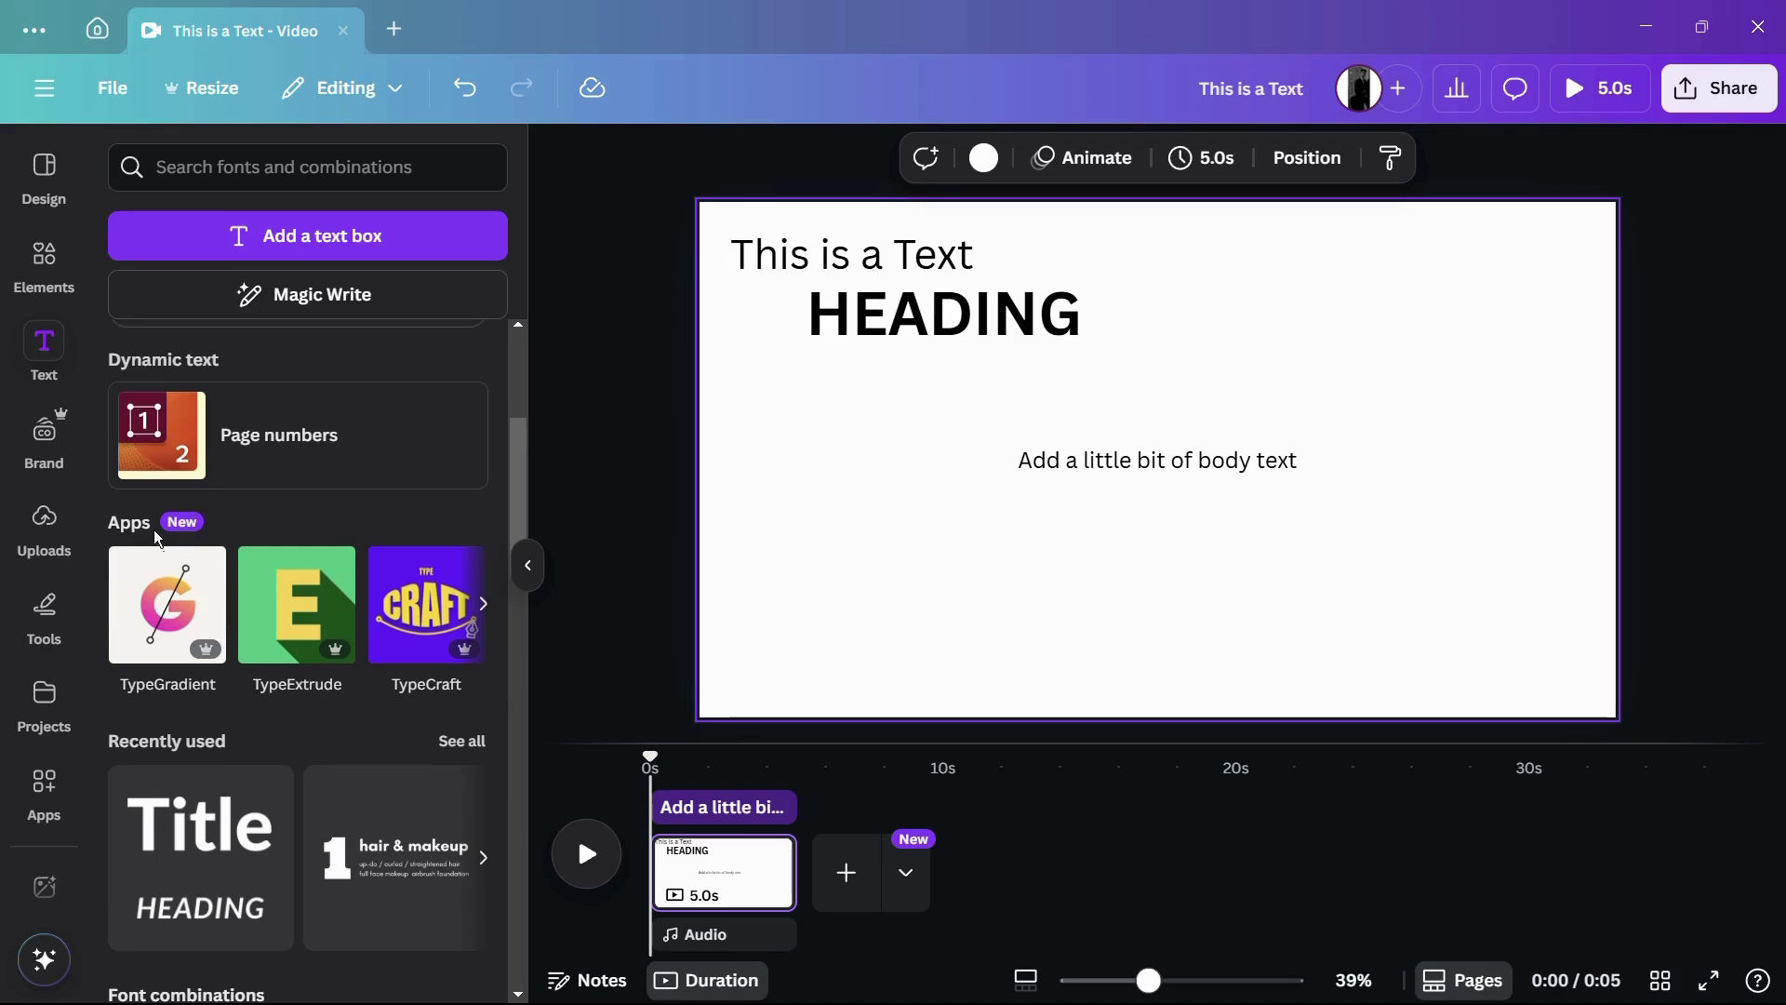
scroll(319, 629, right, 1)
scroll(319, 629, left, 1)
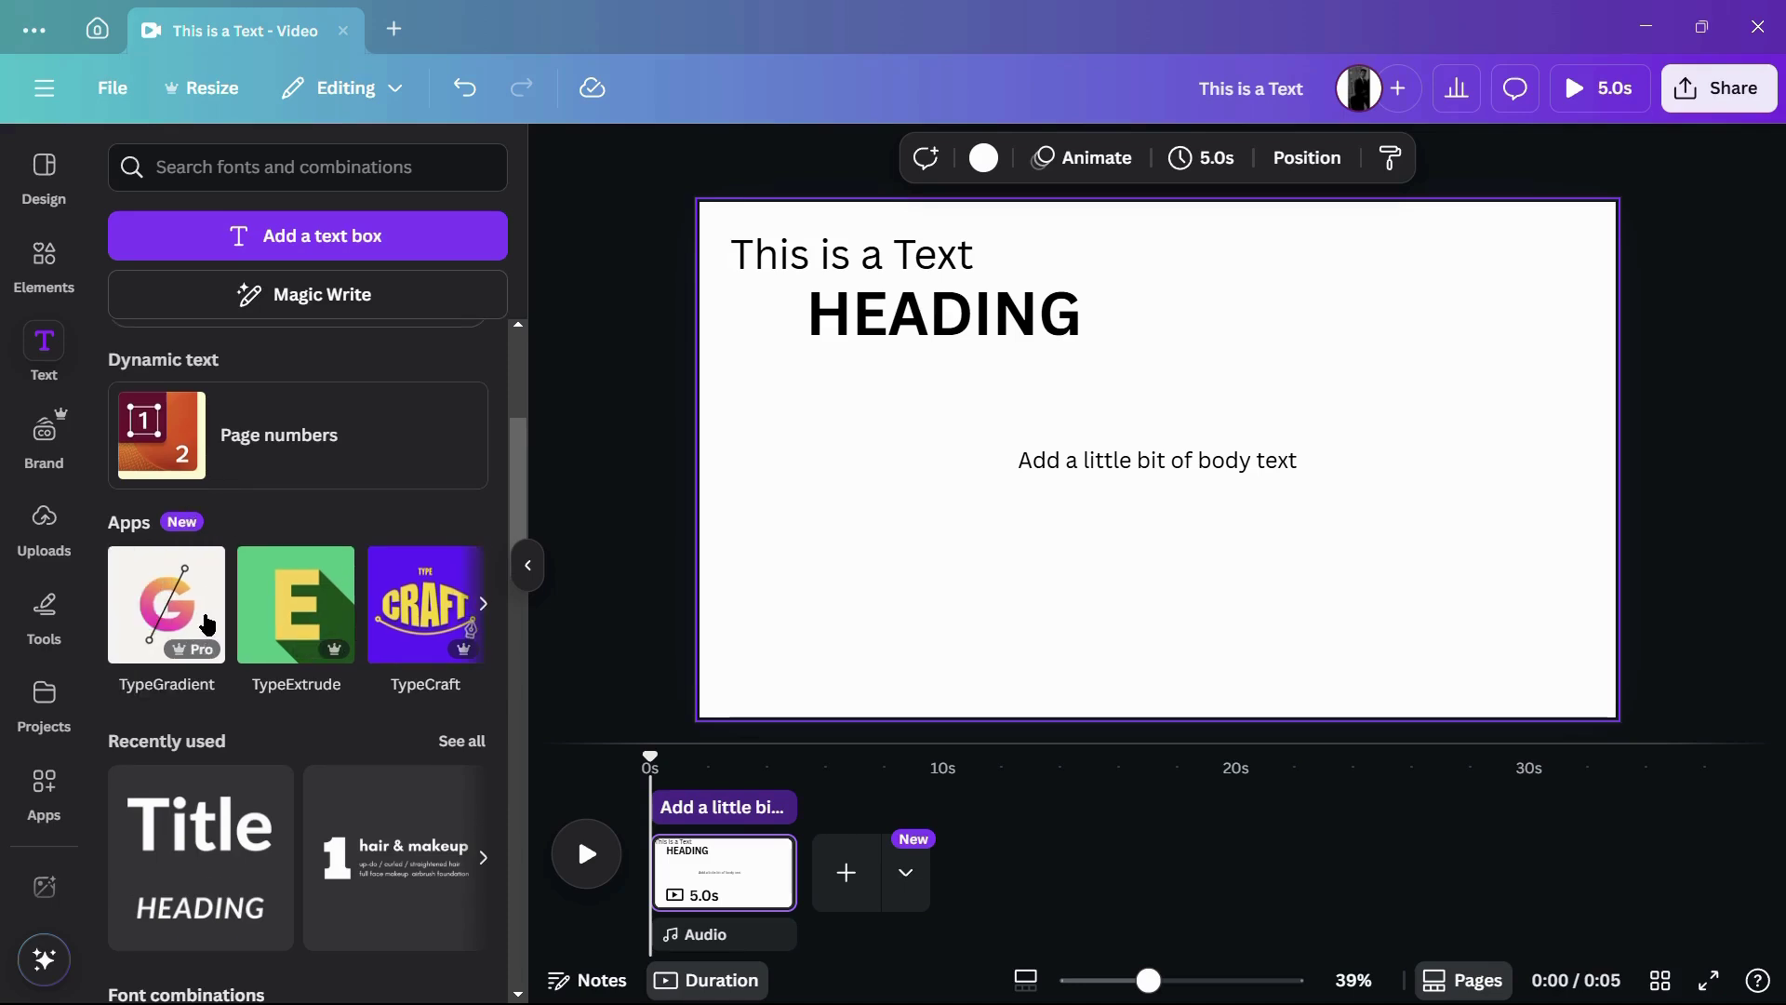
scroll(208, 624, down, 4)
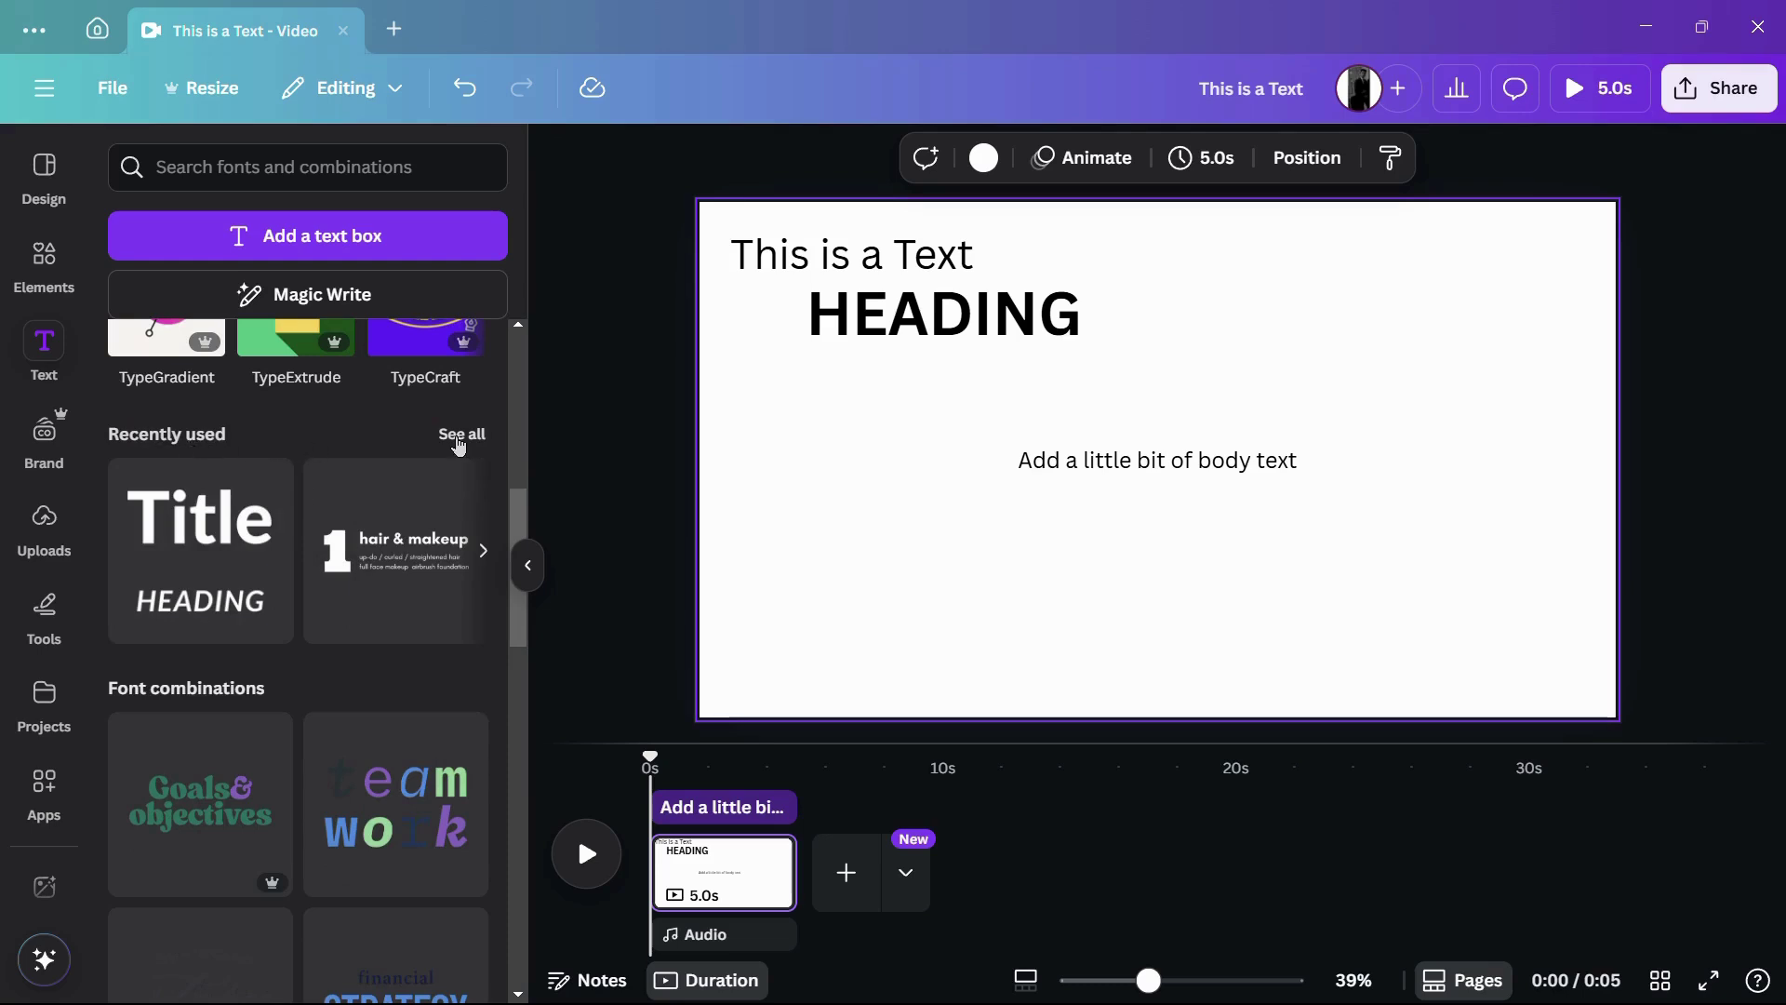
Browse the full set of recently used text styles and add the pink "swag" lettering to the page.
click(458, 434)
scroll(450, 450, down, 5)
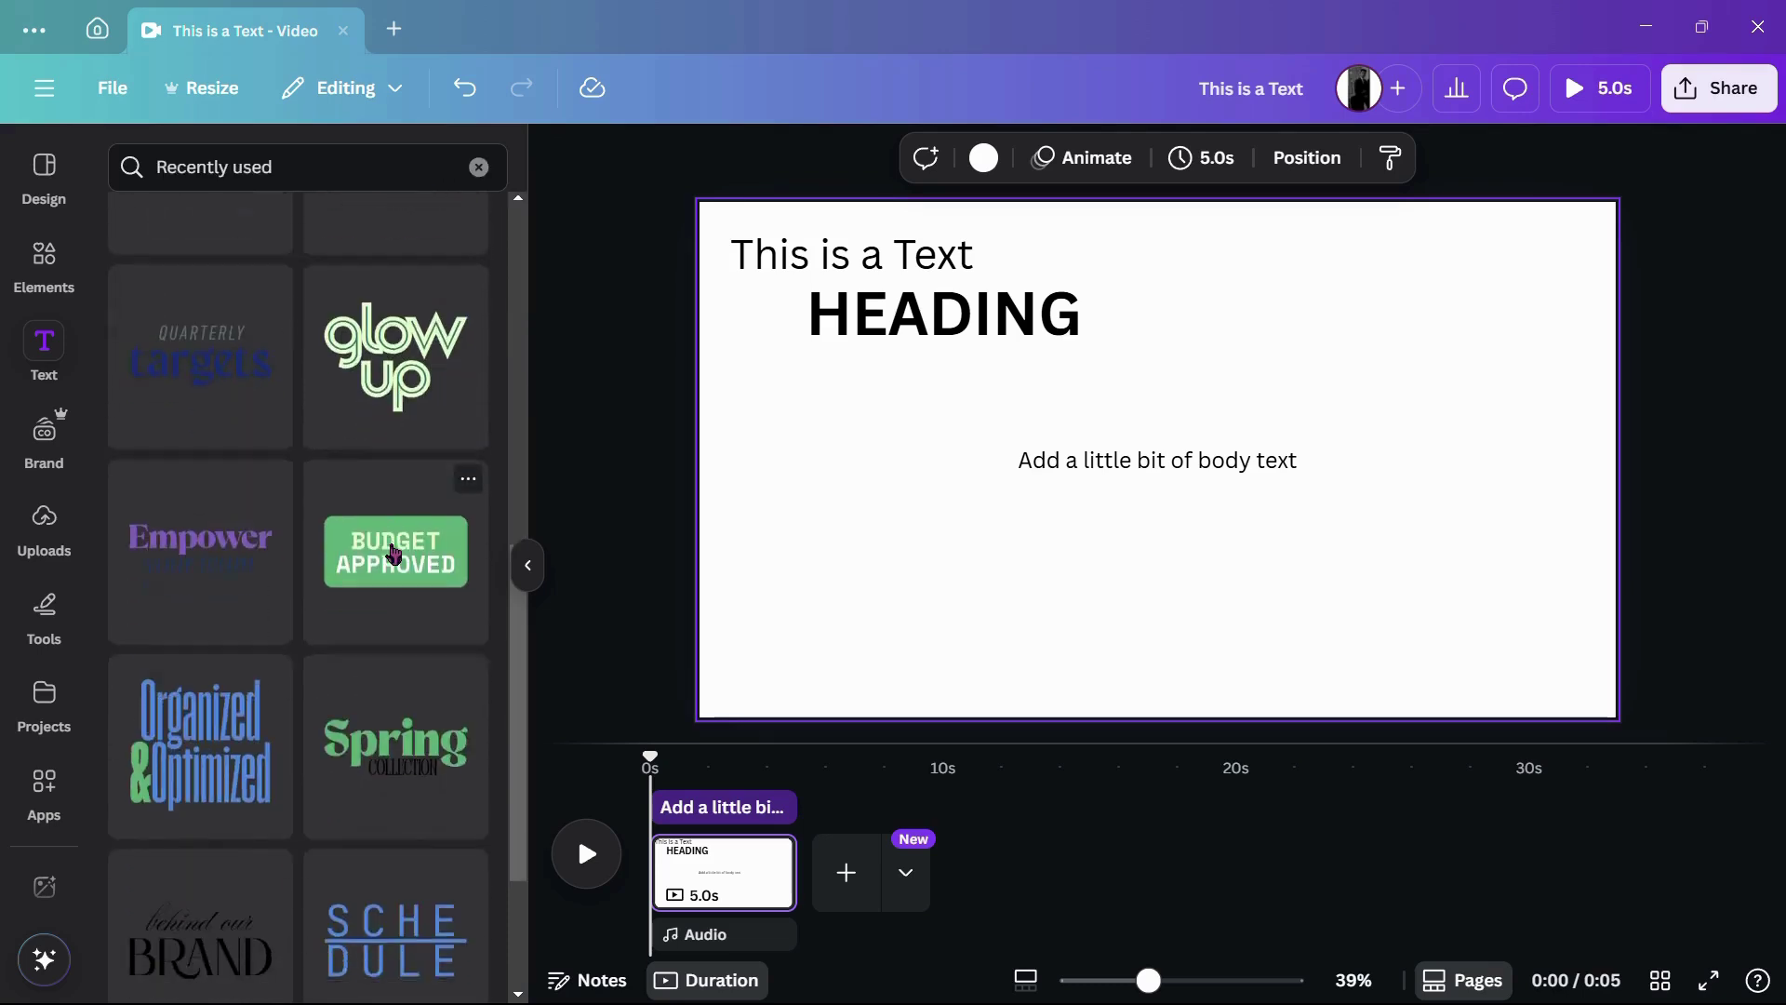
scroll(394, 554, down, 2)
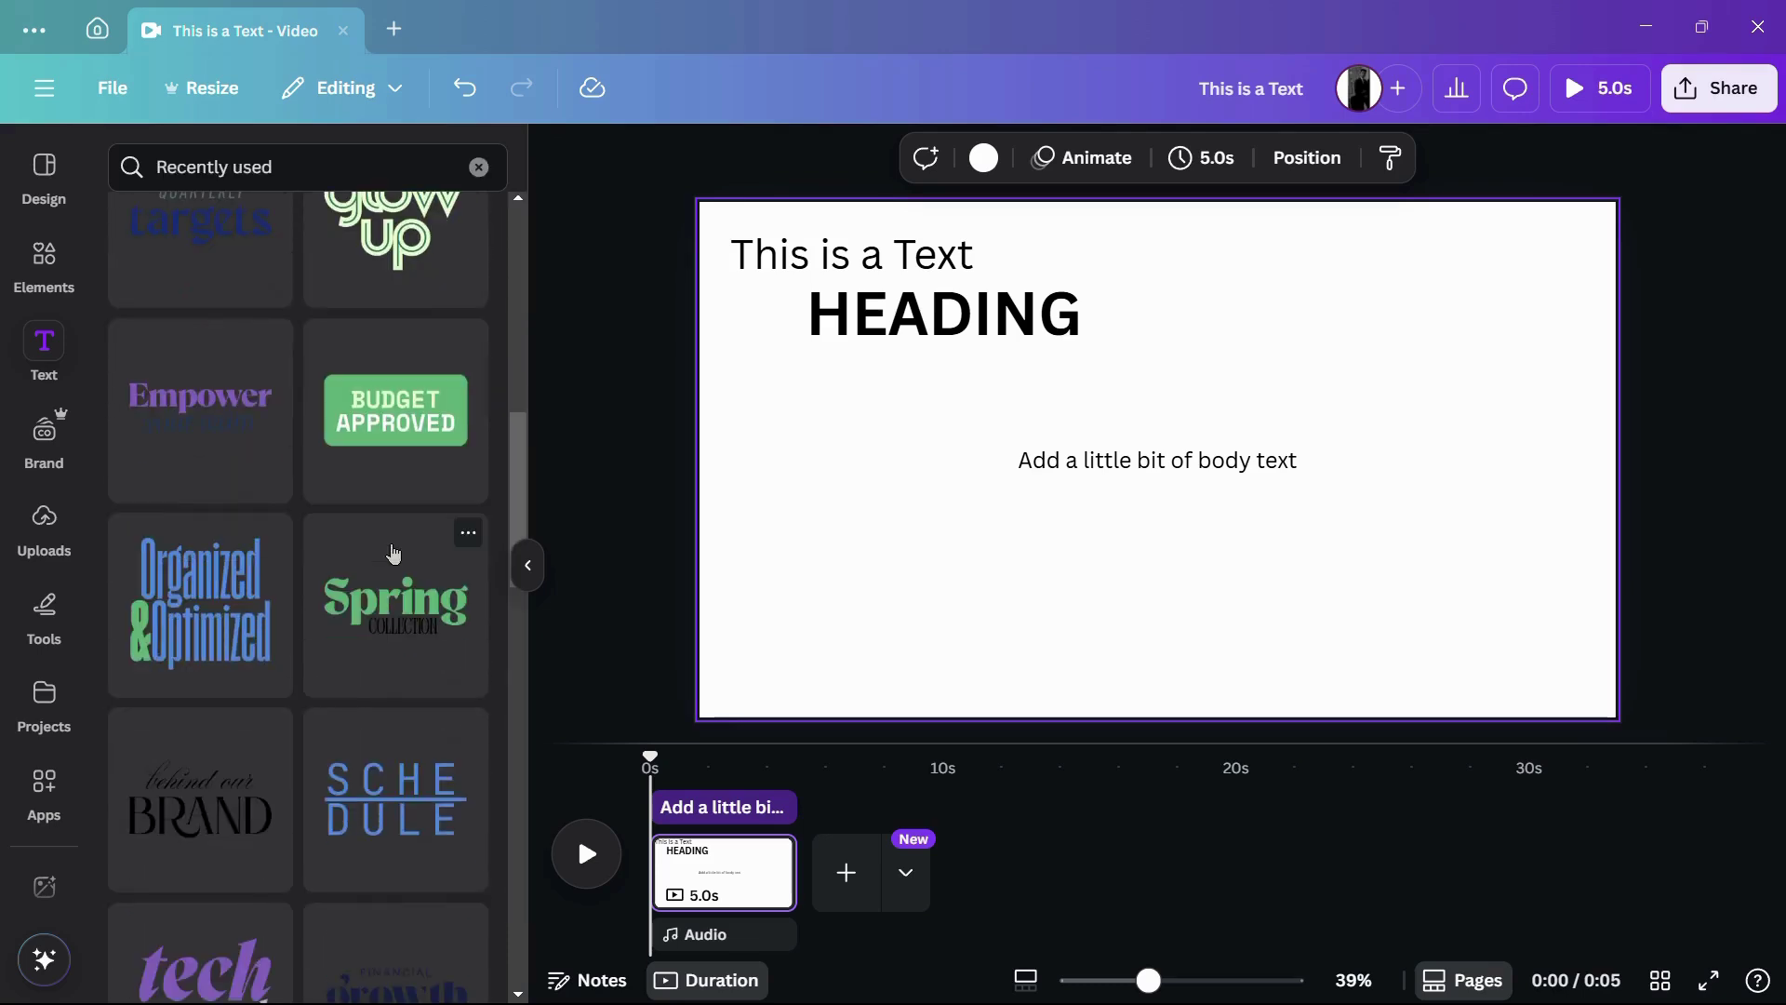
scroll(394, 555, down, 1)
scroll(354, 529, up, 1)
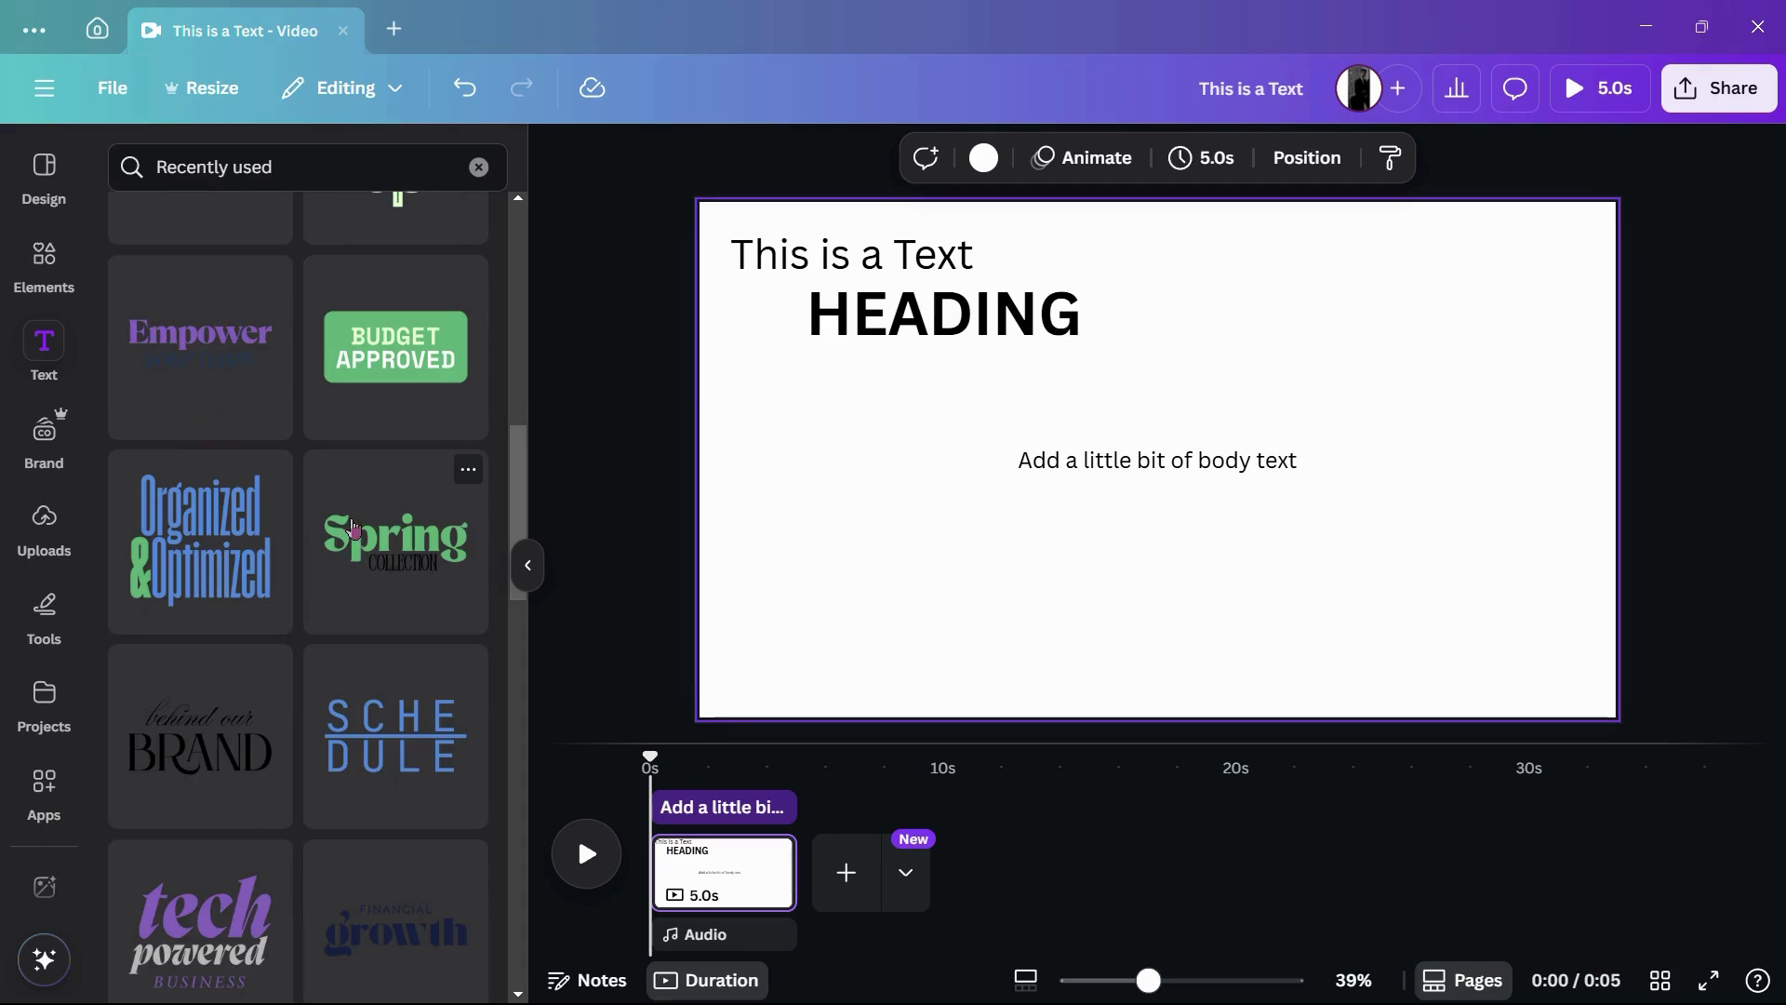
scroll(353, 528, down, 8)
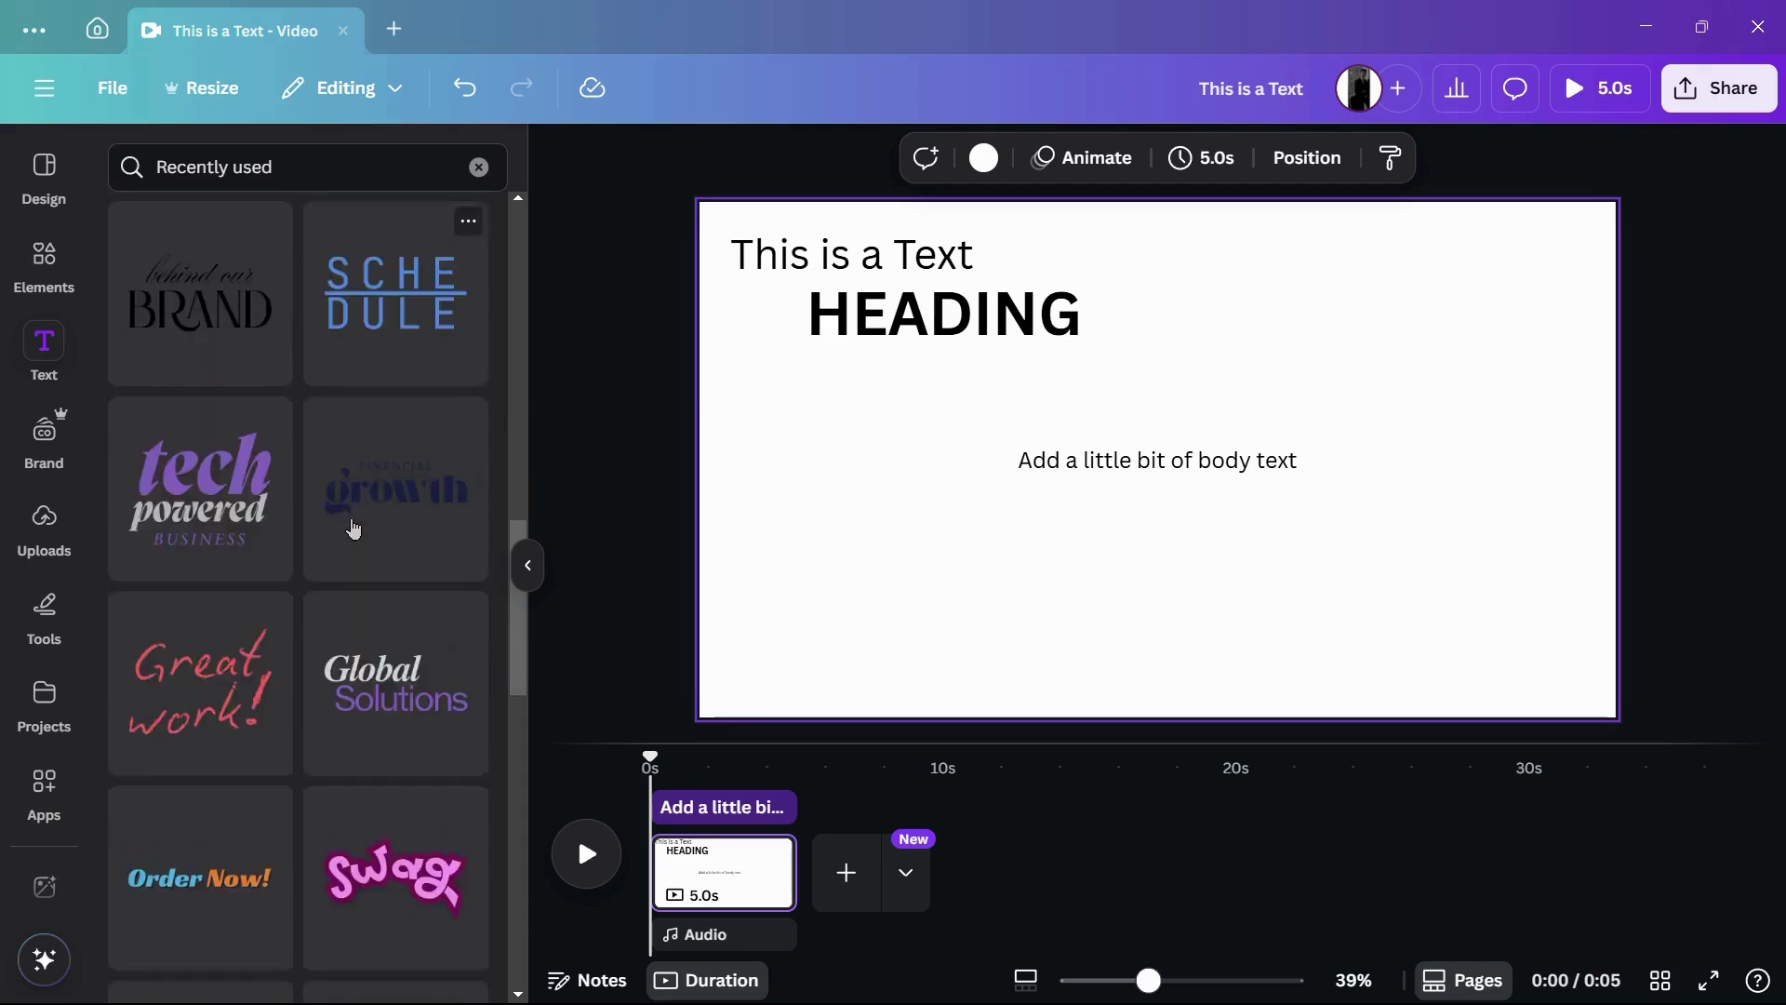
scroll(354, 528, down, 3)
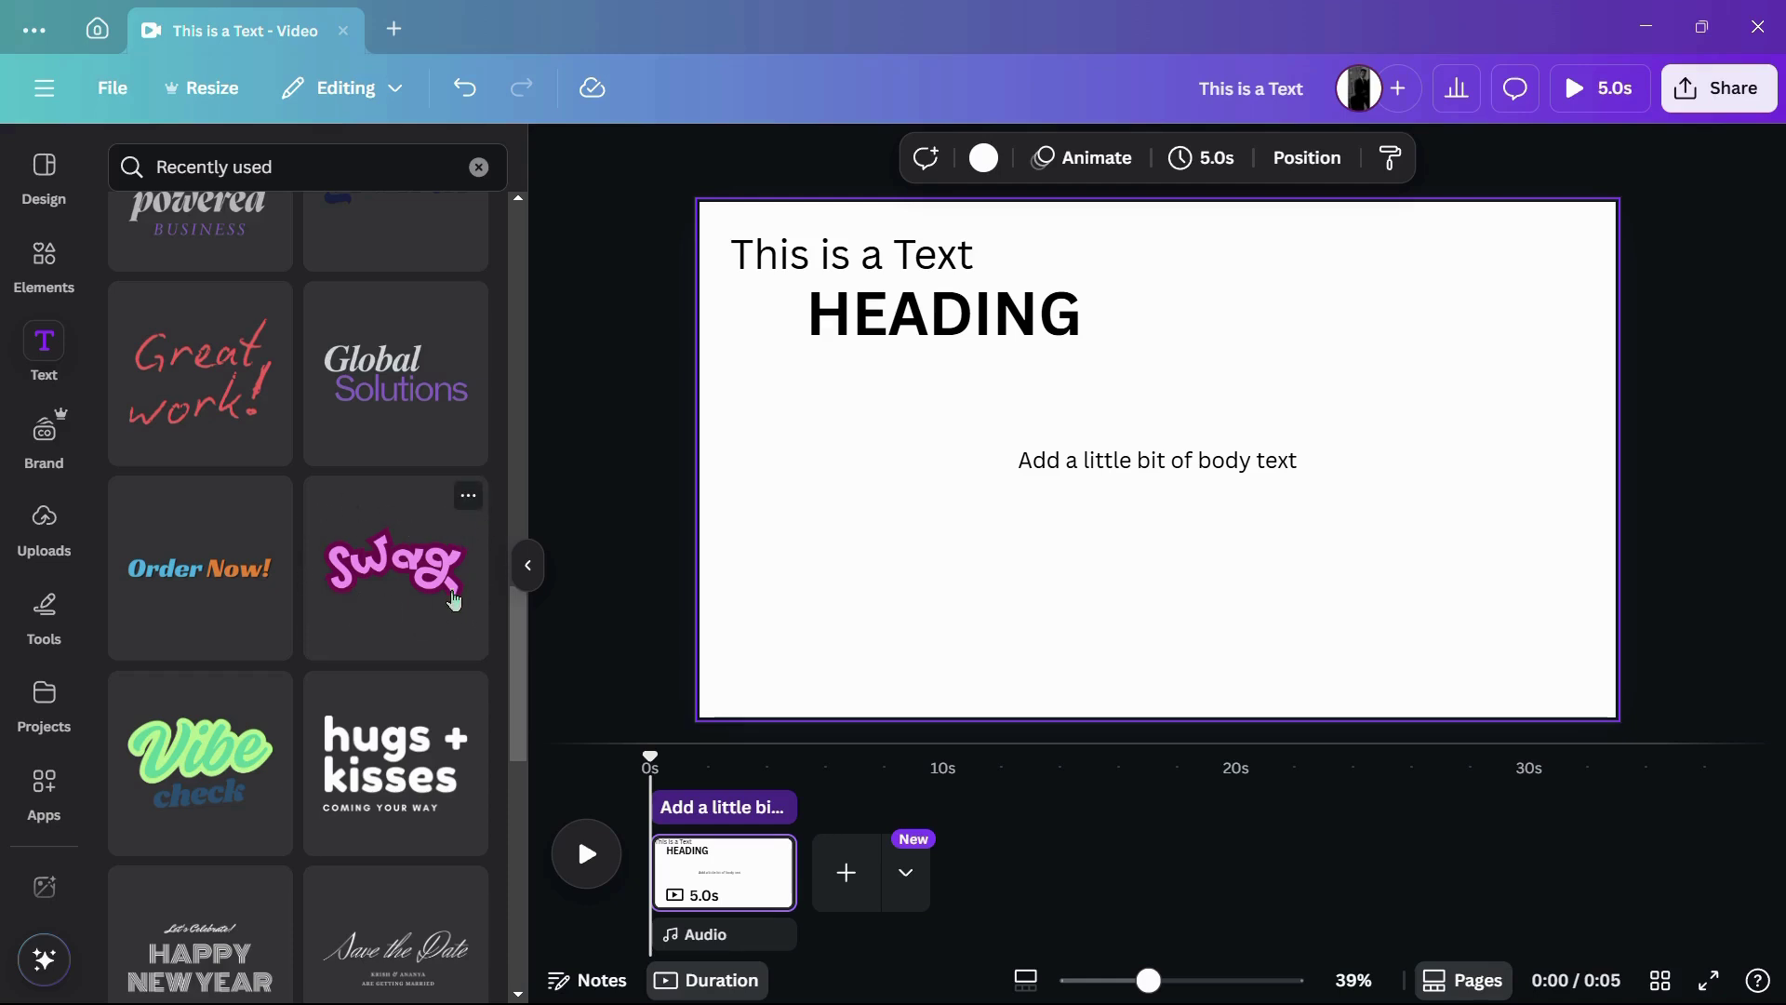
click(372, 572)
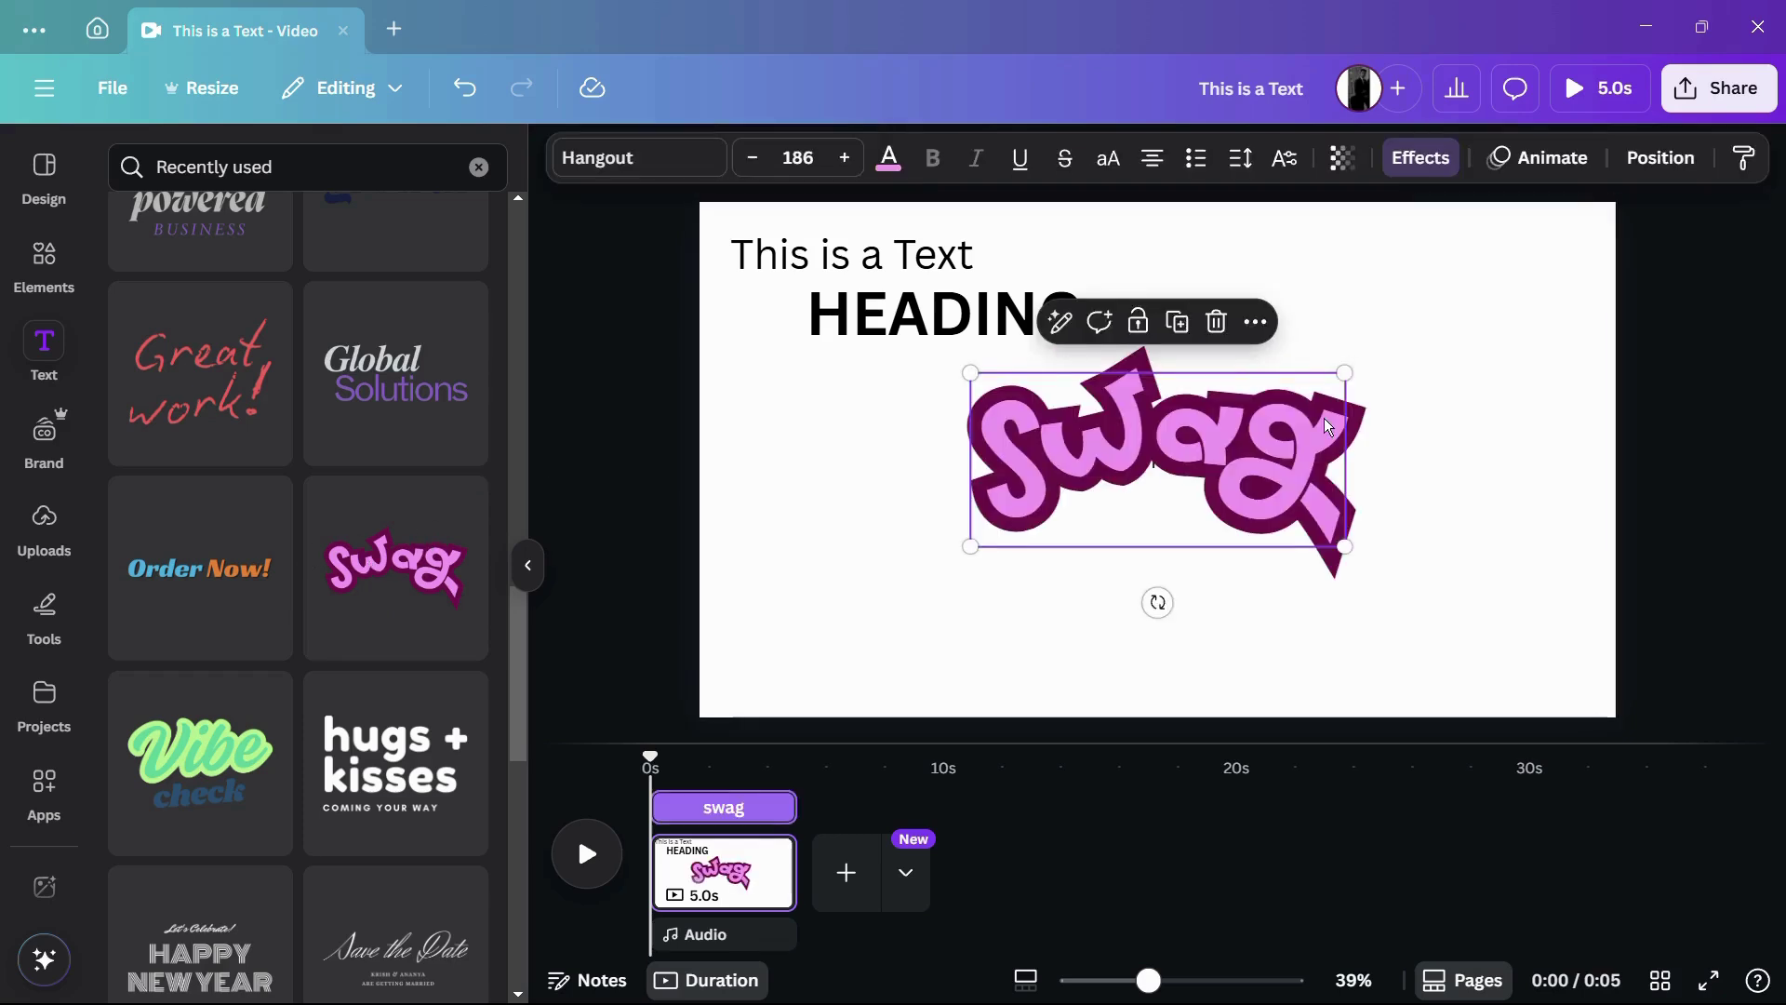
Replace the "swag" wording with "style text" and scale the lettering down to sit just below the body text.
double_click(1277, 443)
text(S)
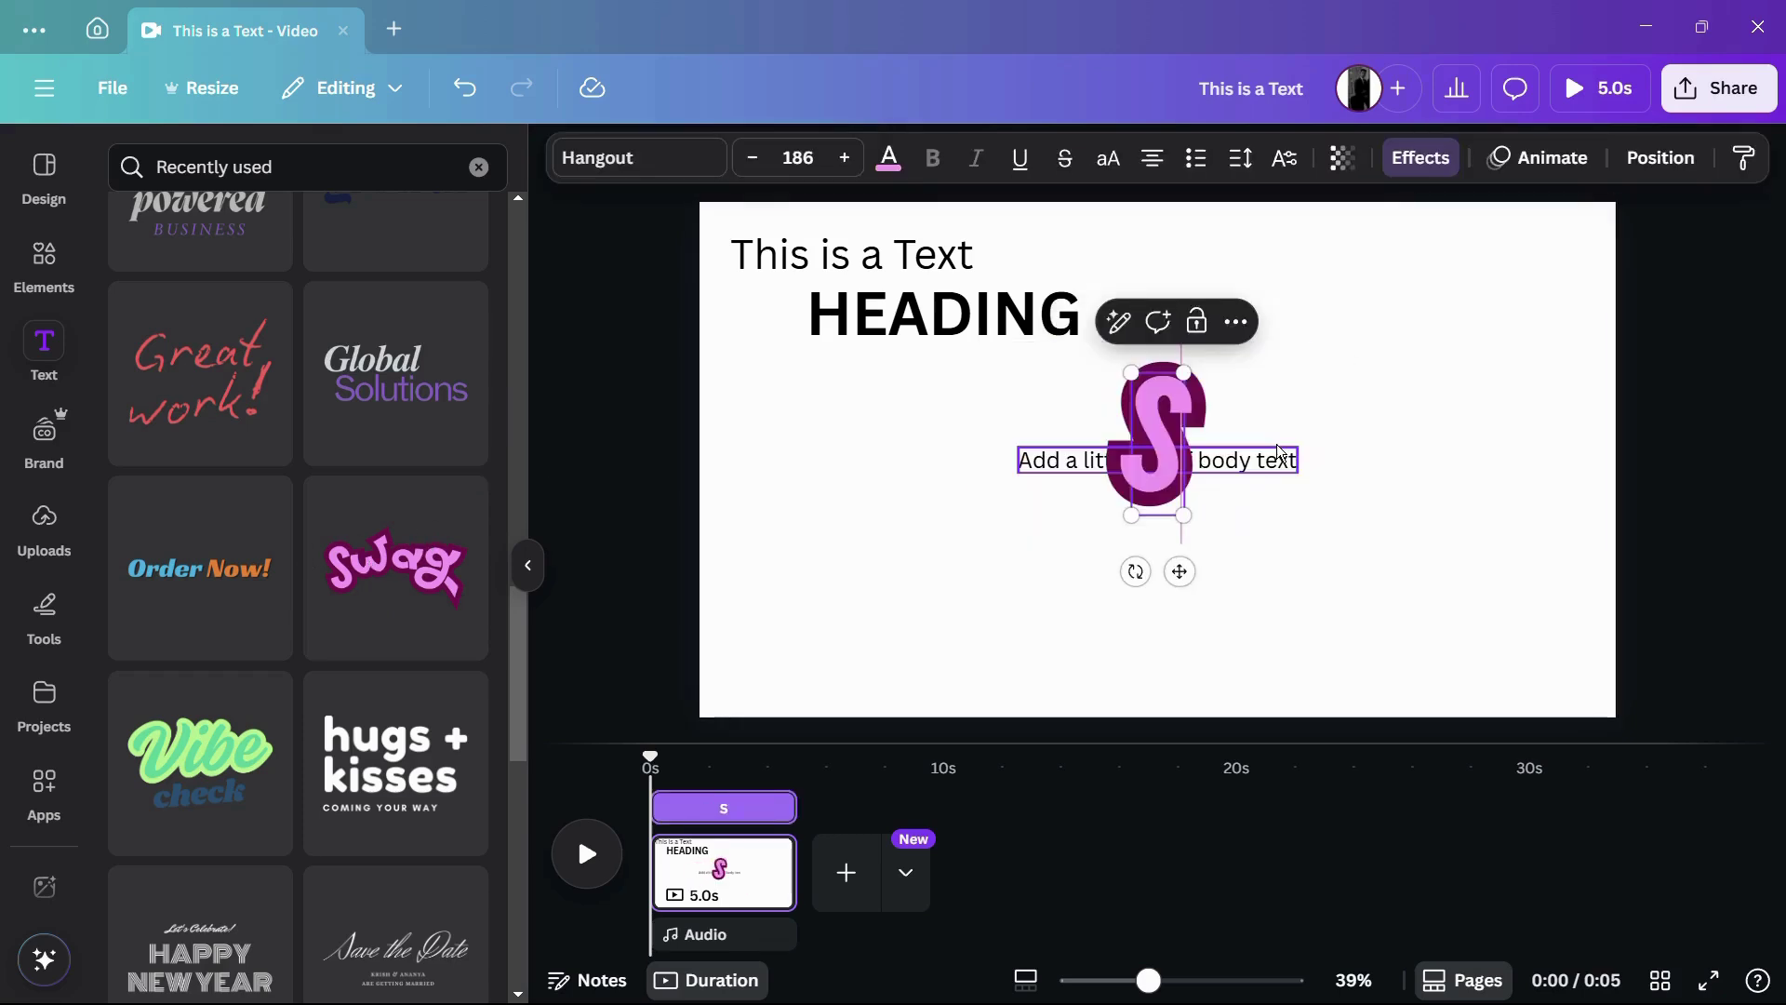
text(tyle)
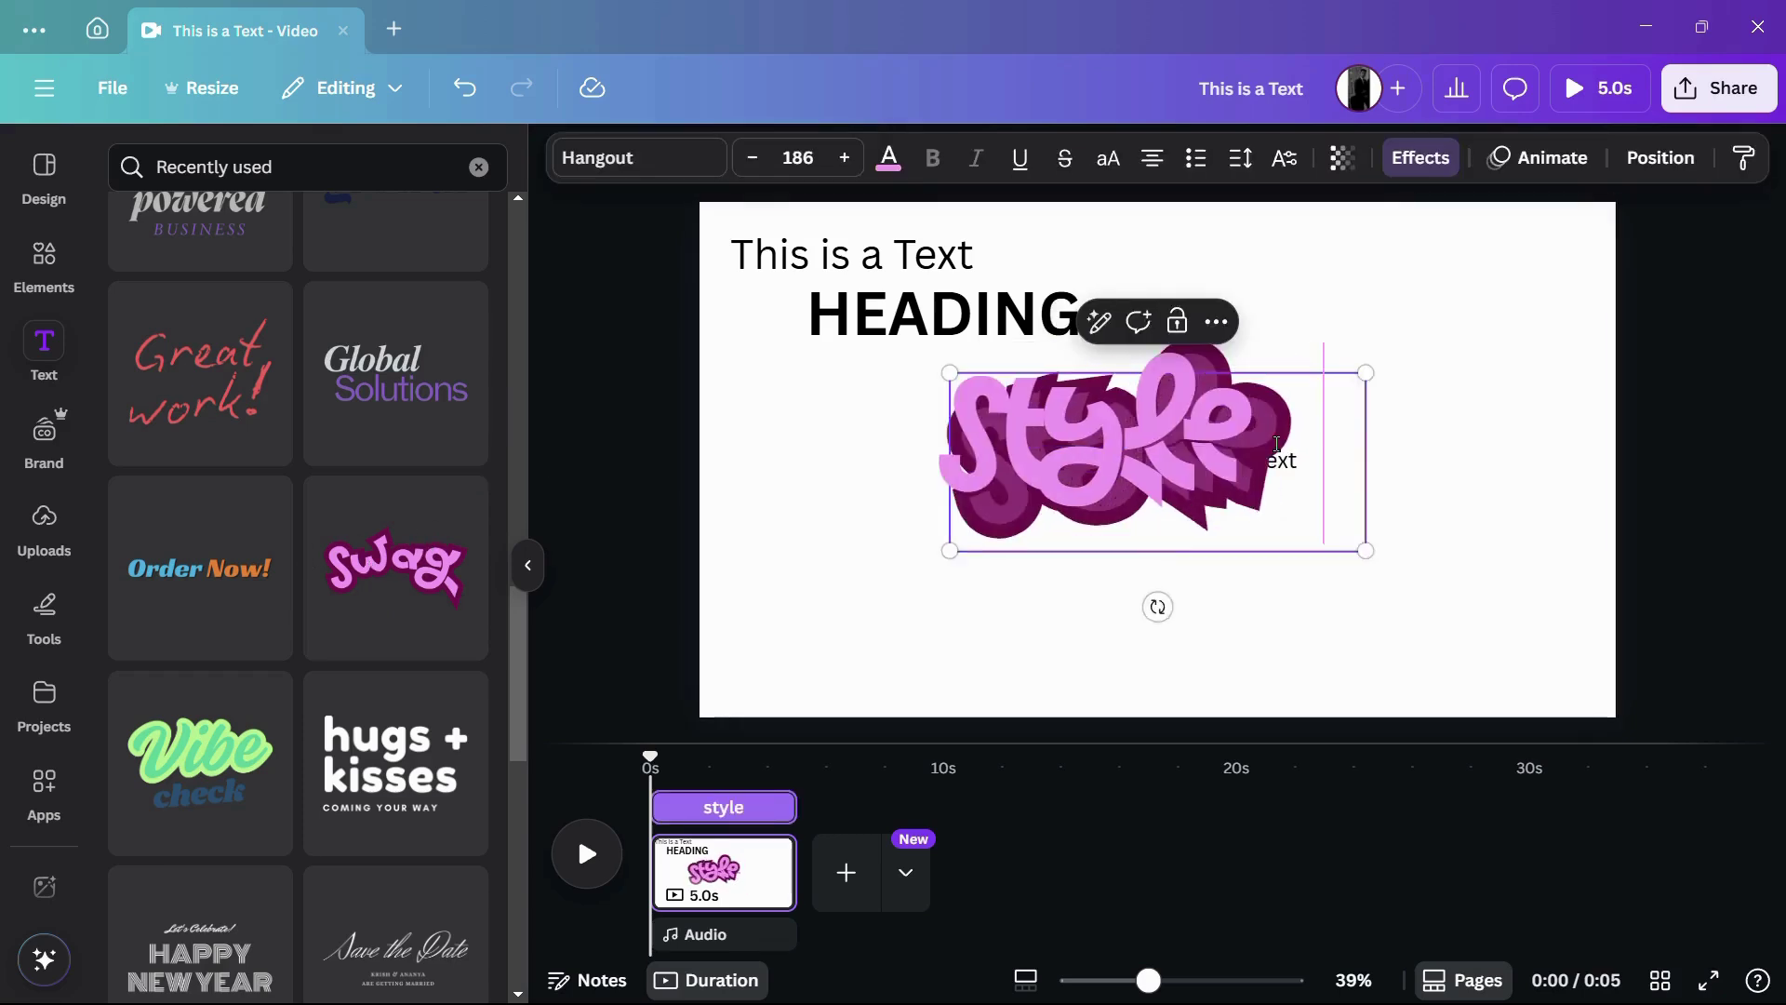
text( text)
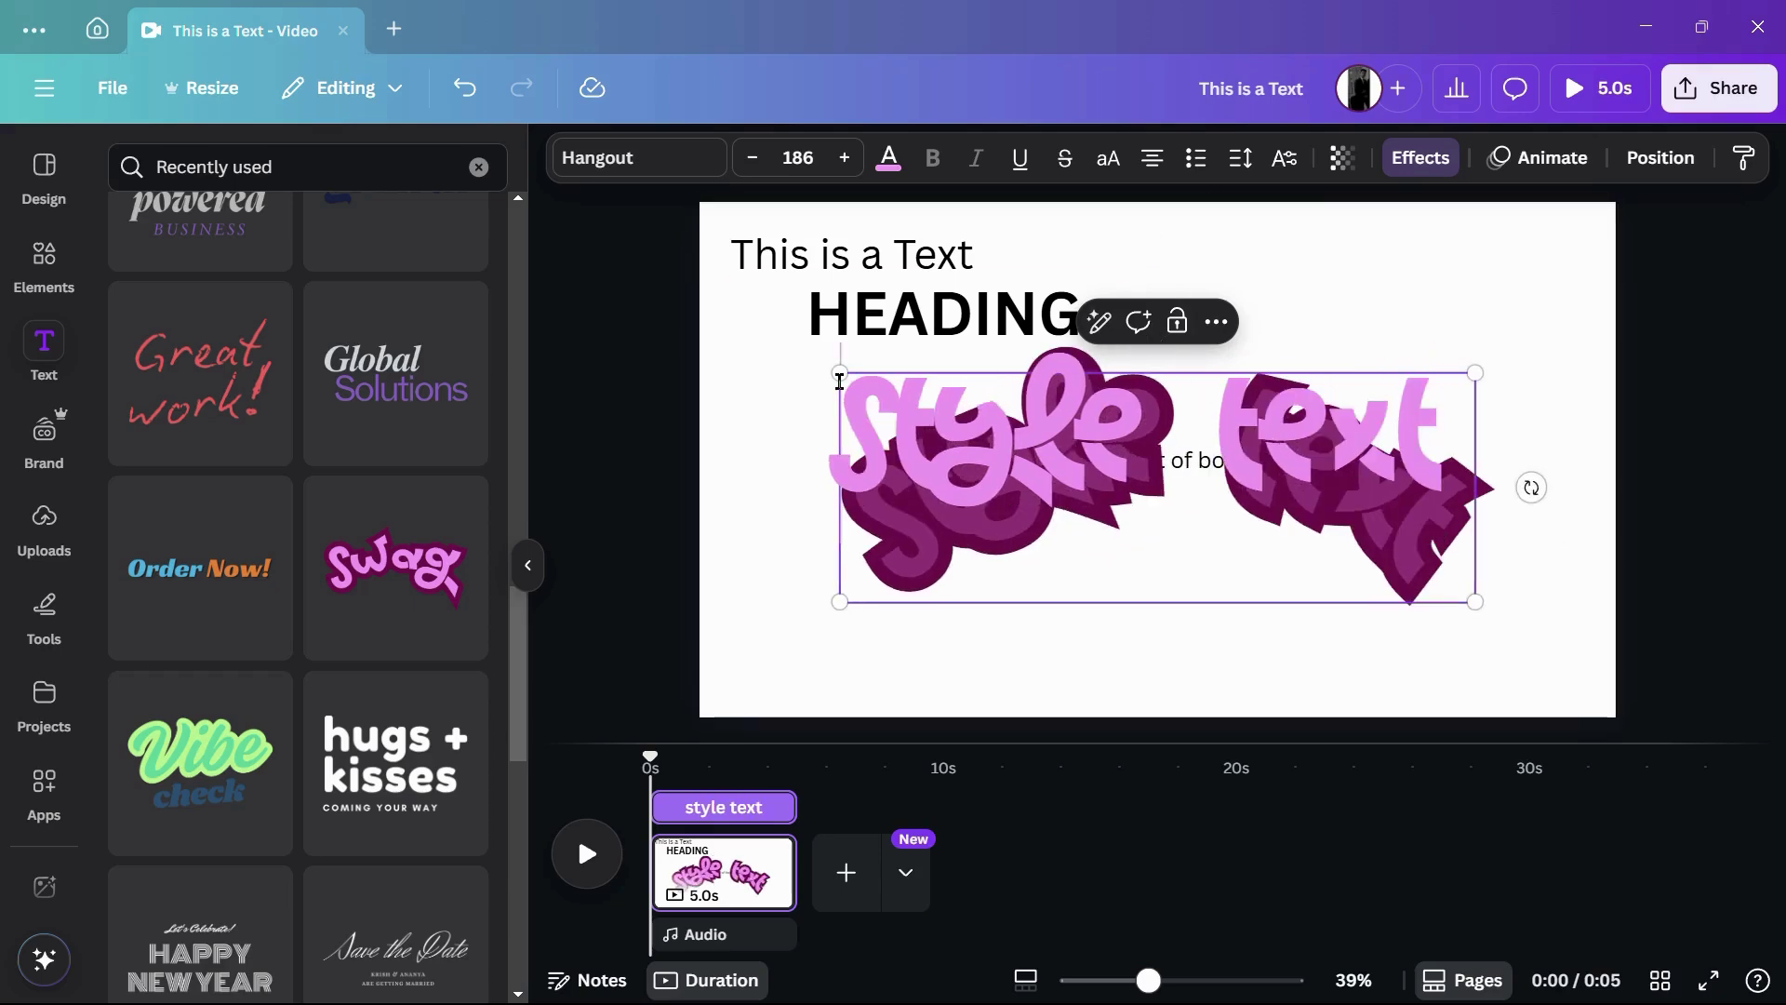
drag(839, 374, 1113, 568)
click(1164, 388)
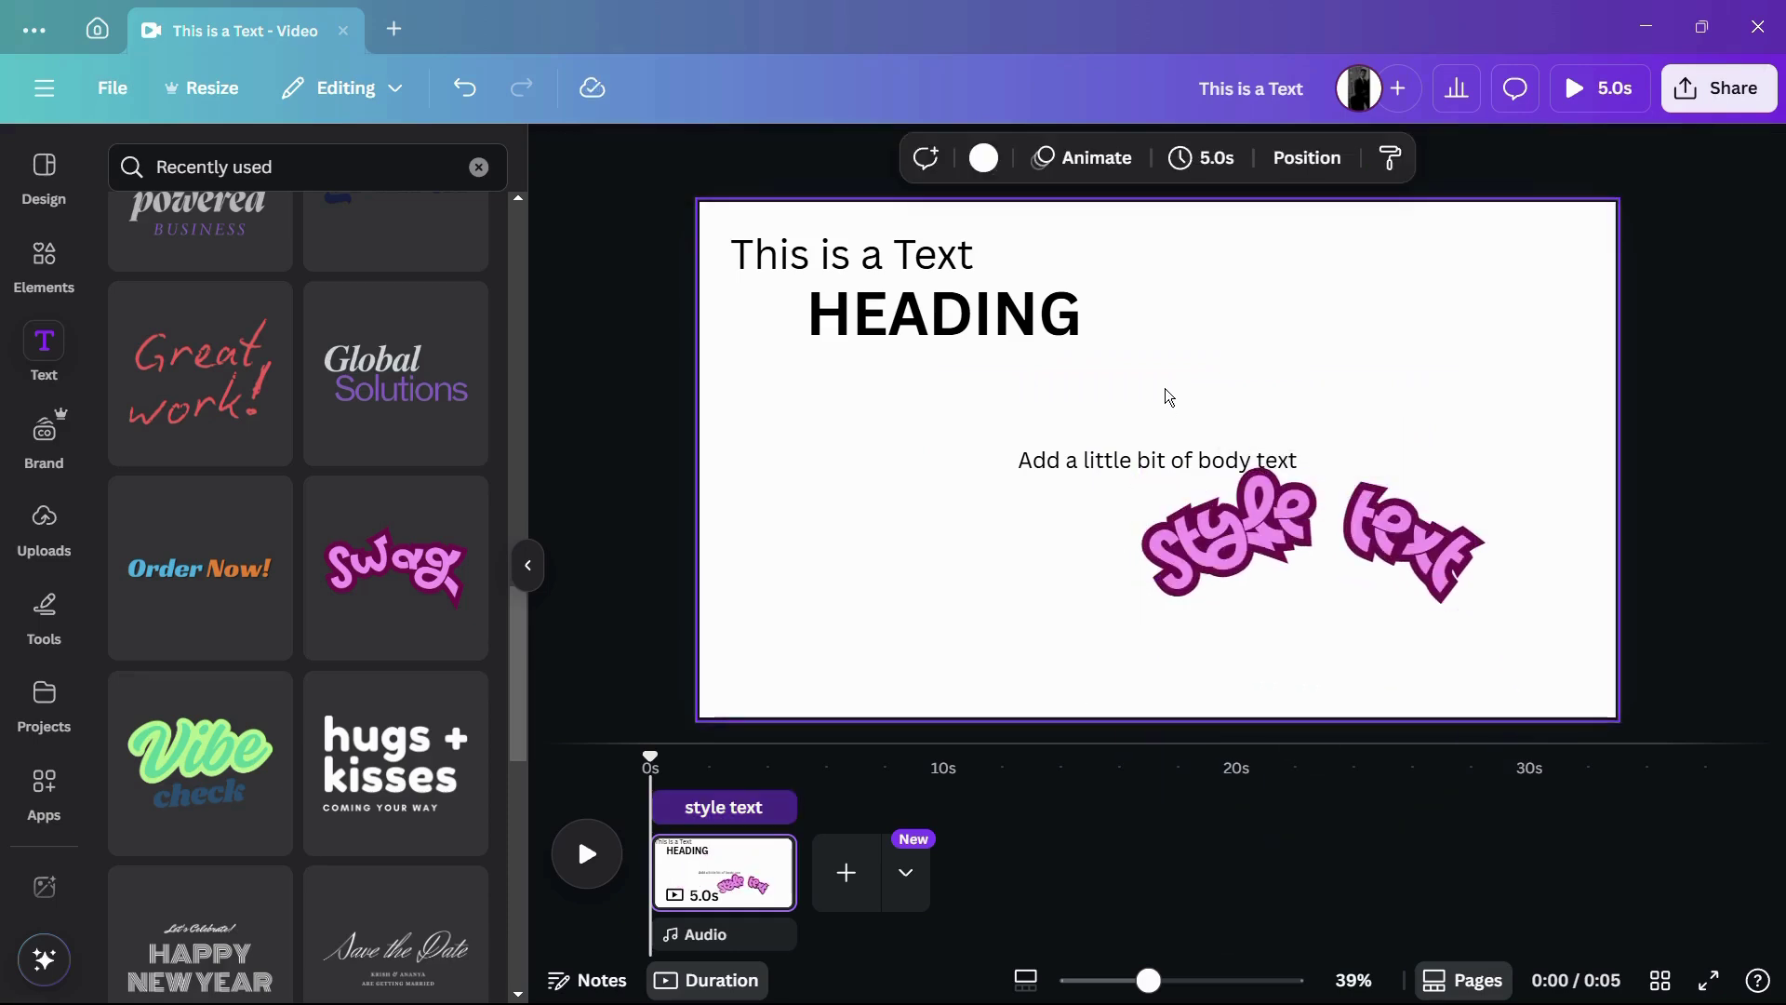